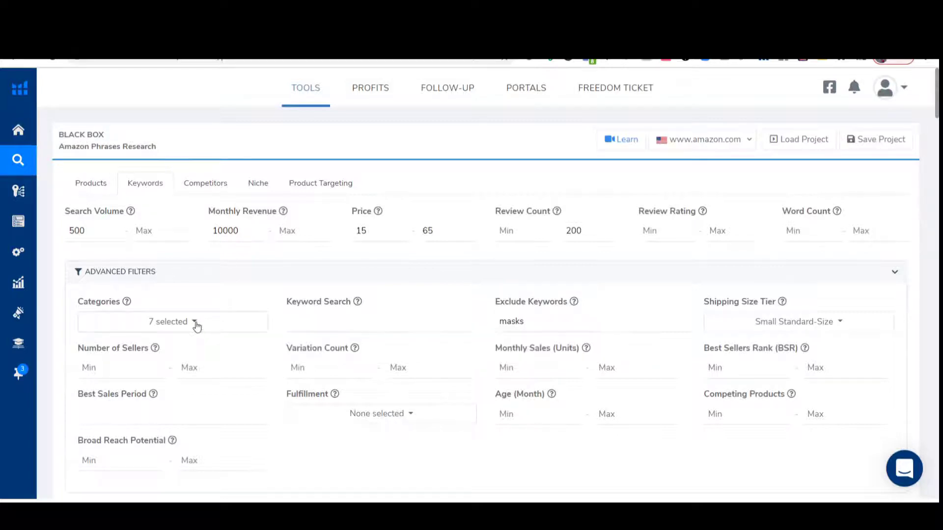
Review which product categories are selected in the Categories filter of the Black Box keyword search
left_click(195, 323)
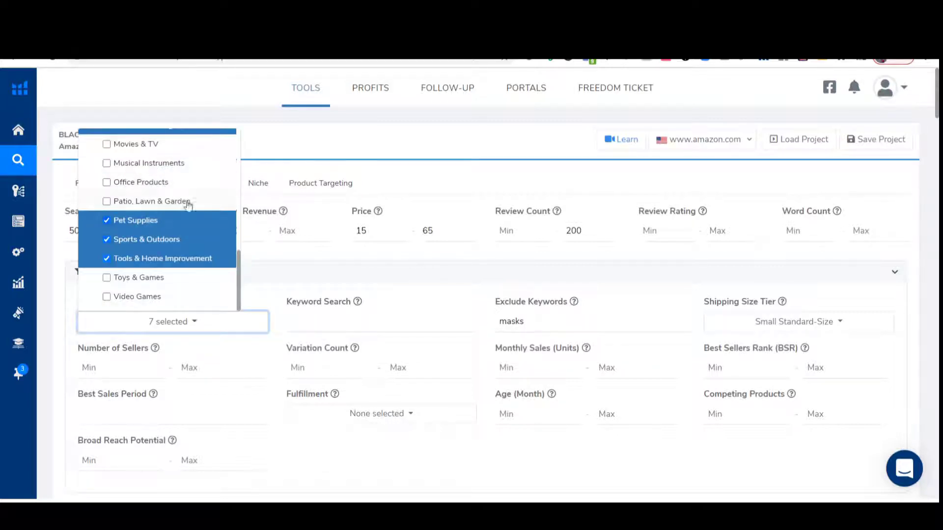
mouse_move(237, 277)
left_mouse_down()
mouse_move(253, 196)
mouse_move(271, 162)
mouse_move(277, 177)
left_mouse_up()
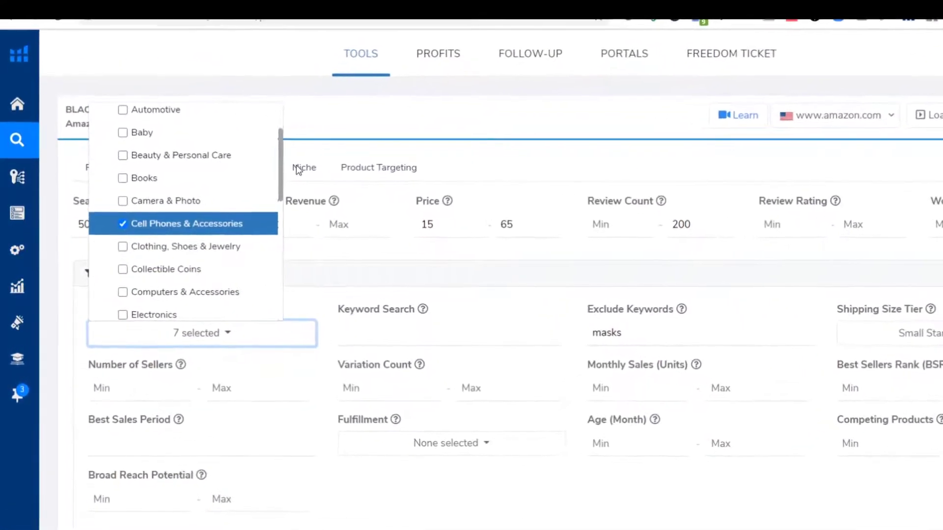
mouse_move(291, 171)
left_mouse_down()
mouse_move(322, 182)
mouse_move(319, 213)
mouse_move(358, 252)
mouse_move(359, 283)
left_mouse_up()
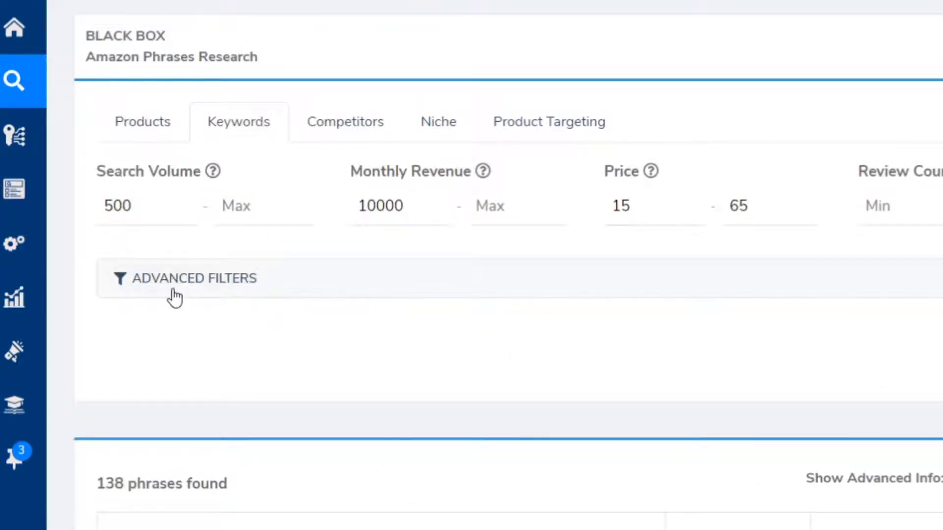
Expand the advanced filters and review the Shipping Size Tier options, leaving Small Standard-Size selected
left_click(197, 294)
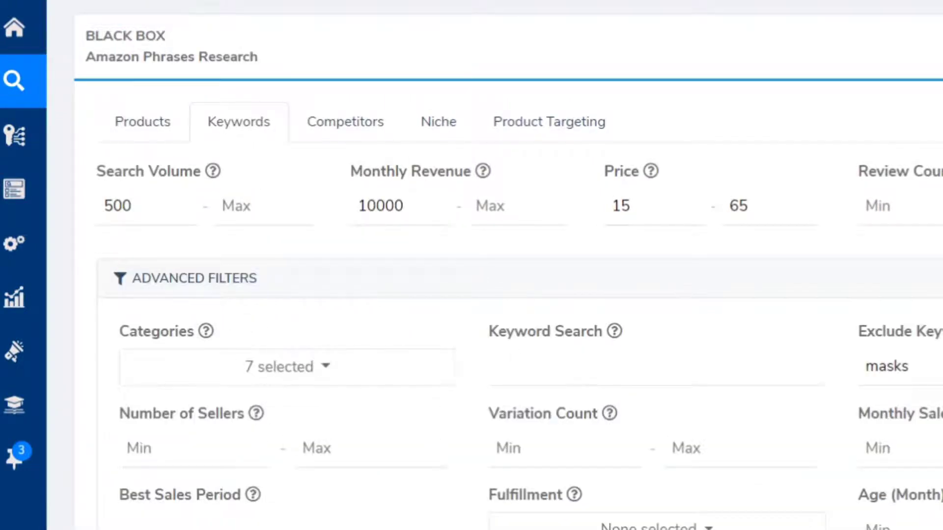
scroll(491, 294, "down", 4)
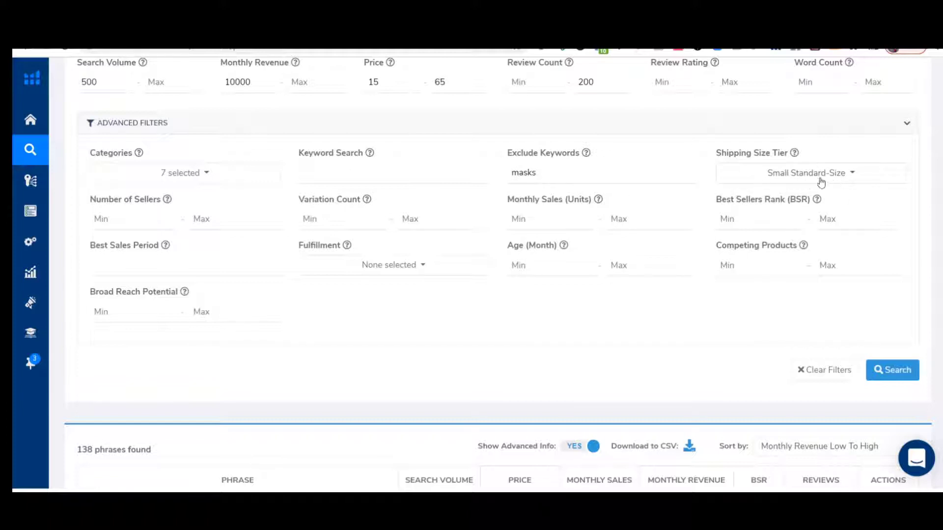
left_click(856, 178)
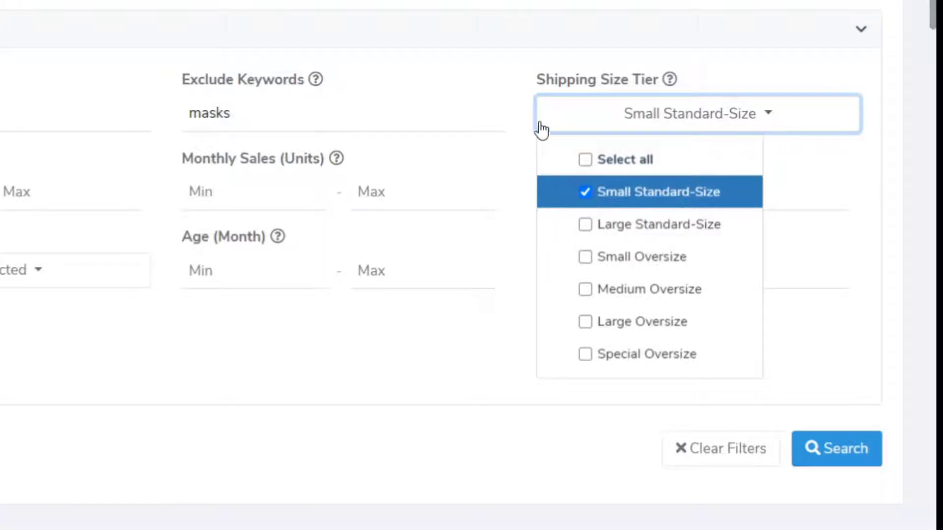
left_click(511, 125)
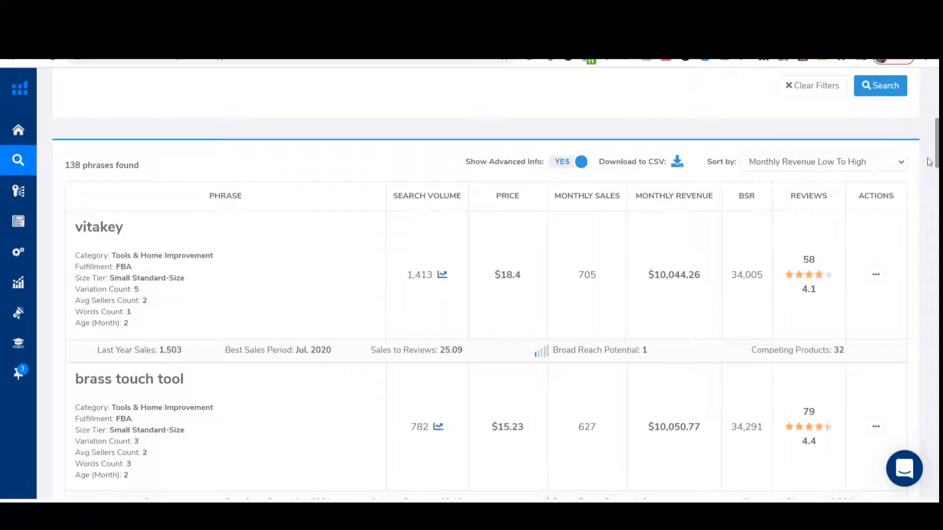
View the search volume history of the phrase "vitakey" over 90 days and all time, and close the chart
left_click_drag(936, 161, 938, 167)
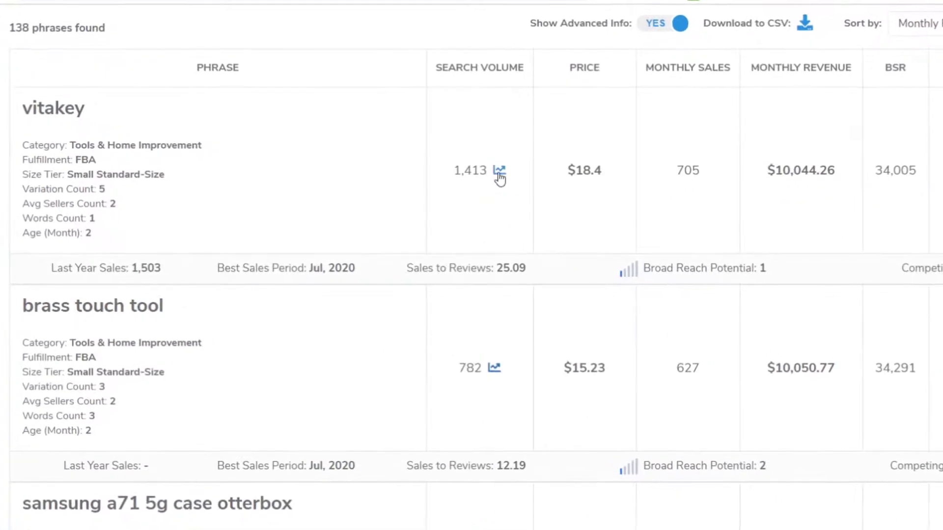
left_click(500, 172)
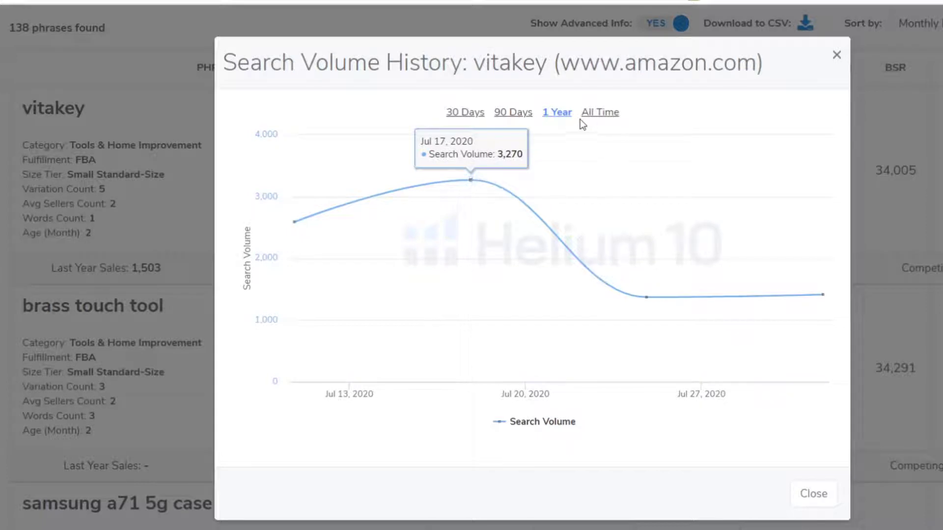
left_click(510, 120)
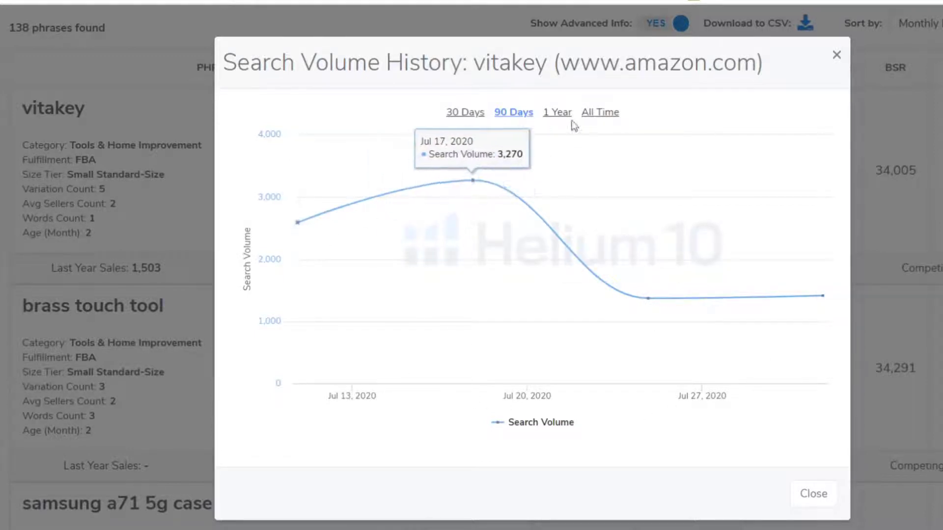
left_click(598, 114)
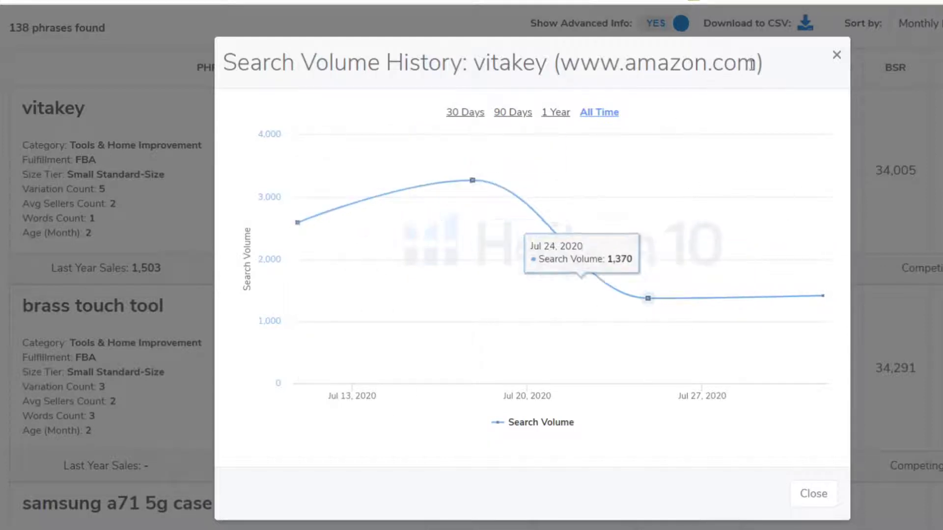
left_click(836, 56)
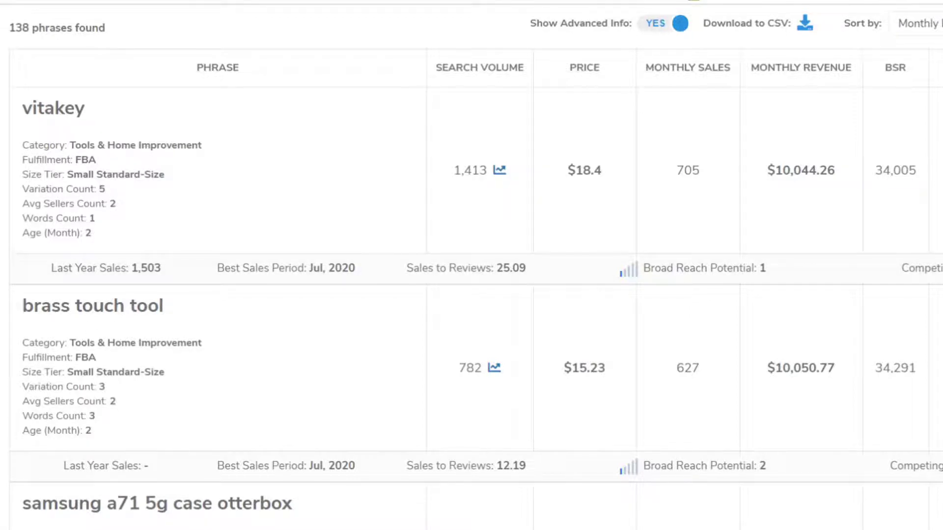
Look through the found phrases for a product idea, as far as "positive affirmations wall decor" and "lcd iphone 7"
scroll(46, 129, "down", 3)
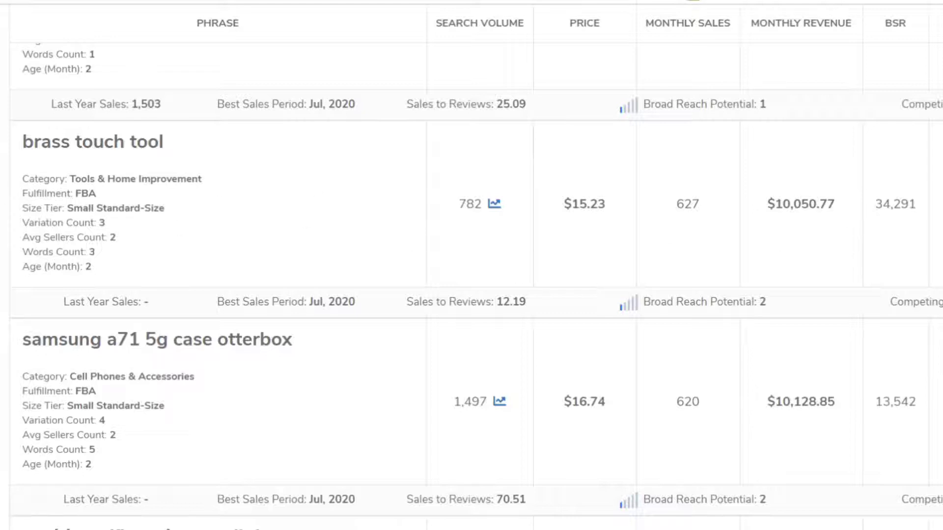
scroll(471, 285, "down", 4)
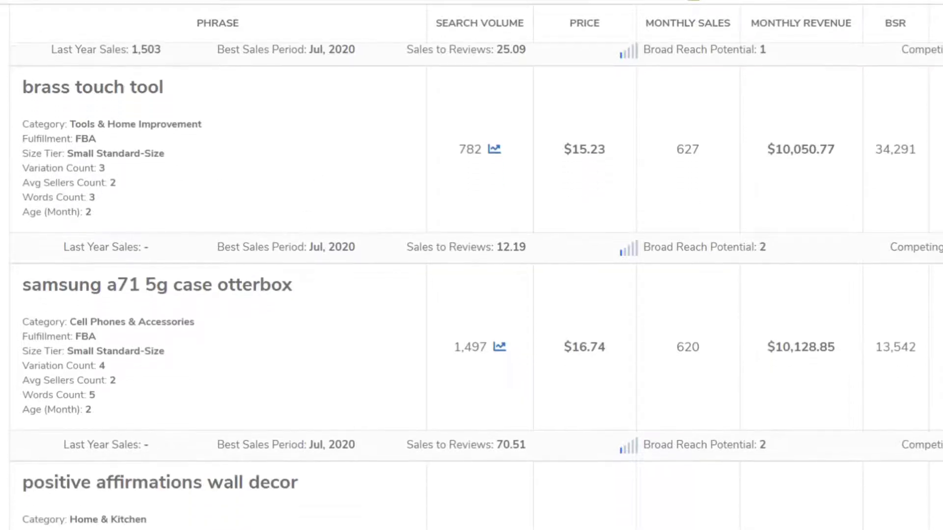
scroll(471, 285, "up", 2)
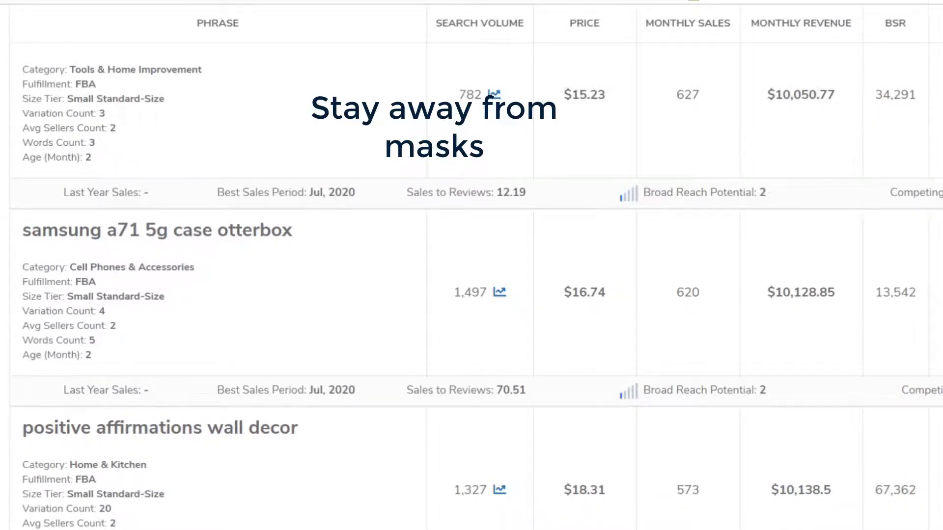
scroll(315, 233, "down", 1)
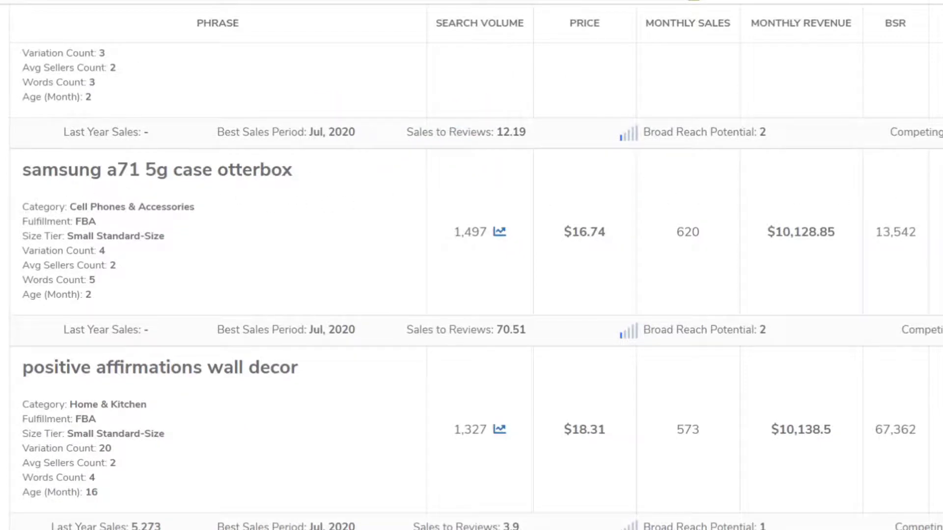
scroll(476, 283, "down", 3)
scroll(476, 286, "down", 1)
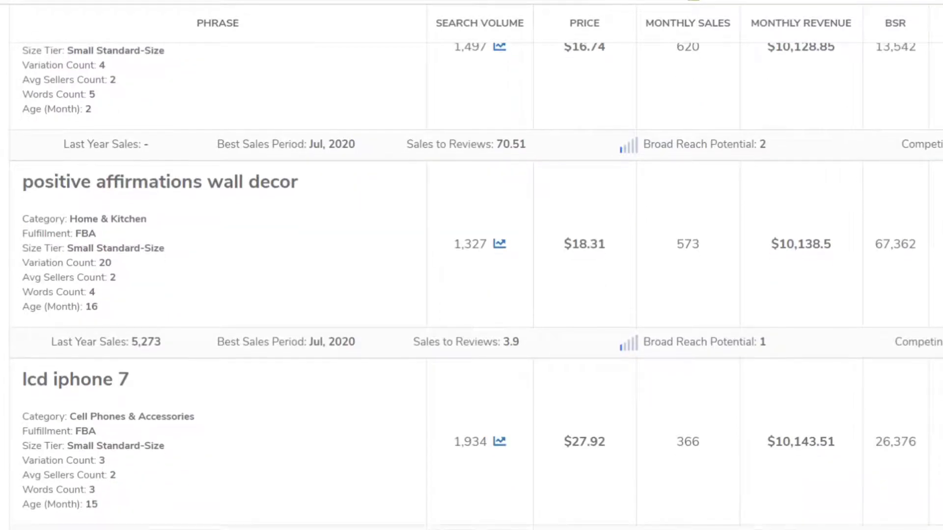
scroll(476, 283, "up", 1)
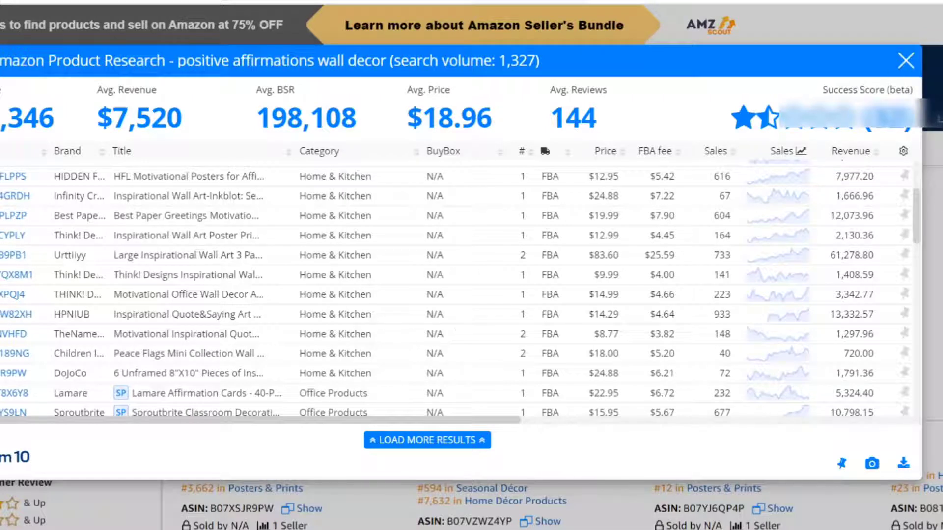
Close the Xray report and browse the Amazon search results for "positive affirmations wall decor"
left_click(905, 61)
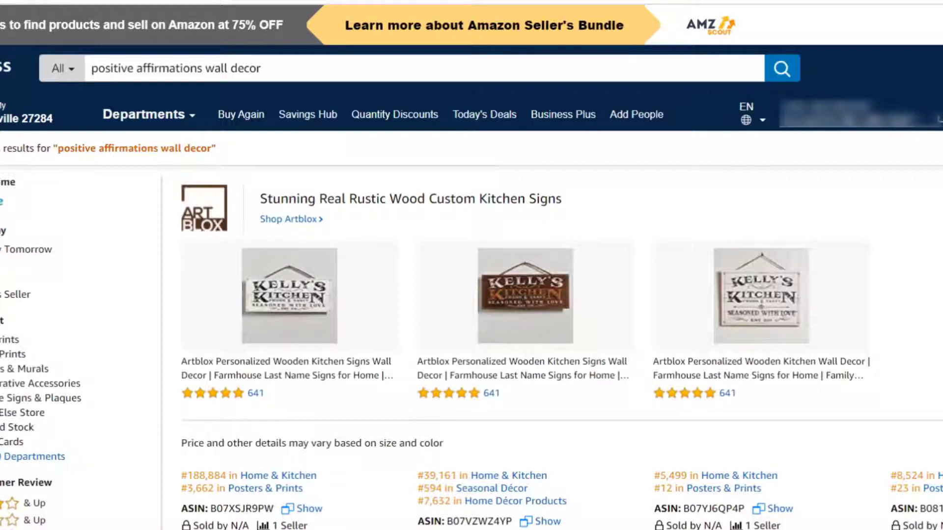
scroll(905, 358, "down", 10)
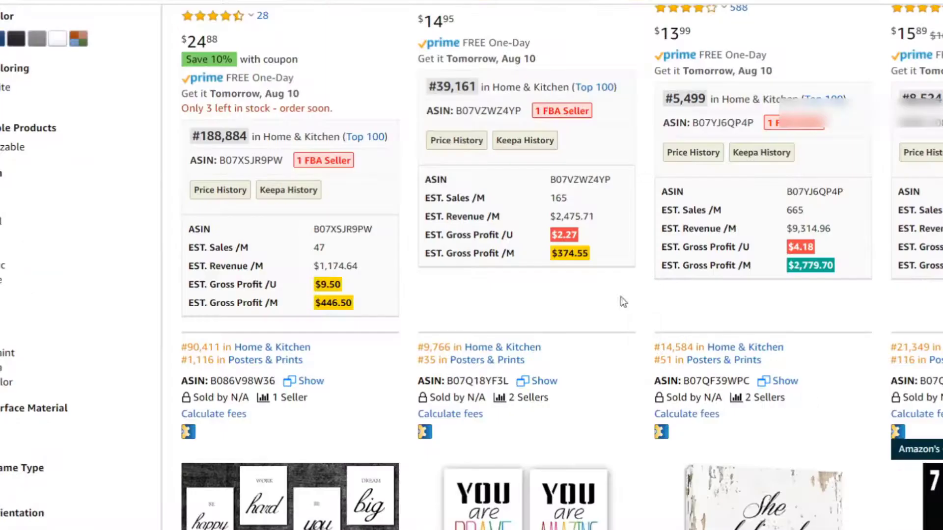
scroll(454, 257, "up", 10)
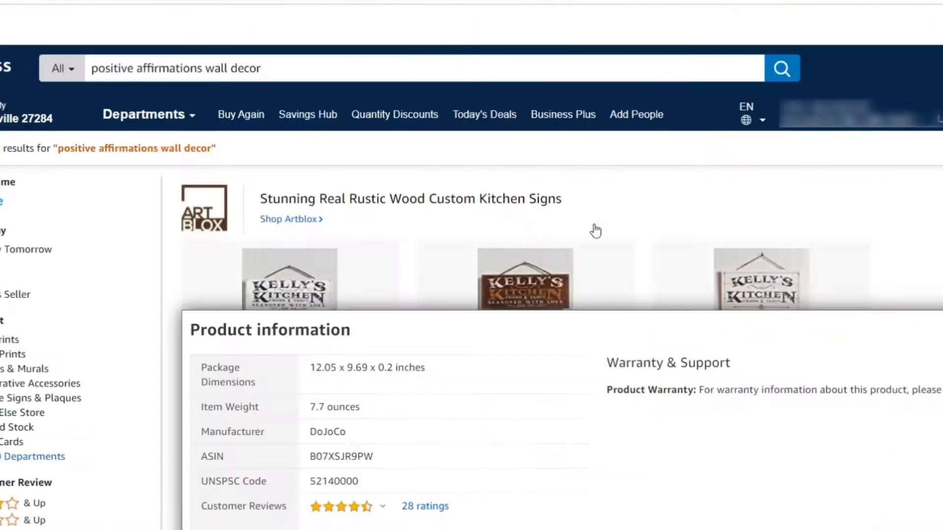
scroll(573, 347, "down", 10)
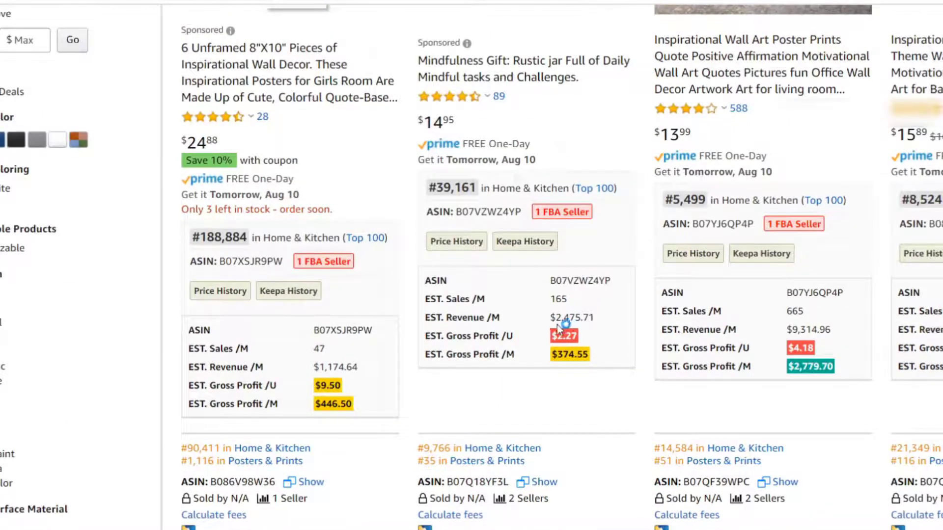
scroll(559, 326, "down", 8)
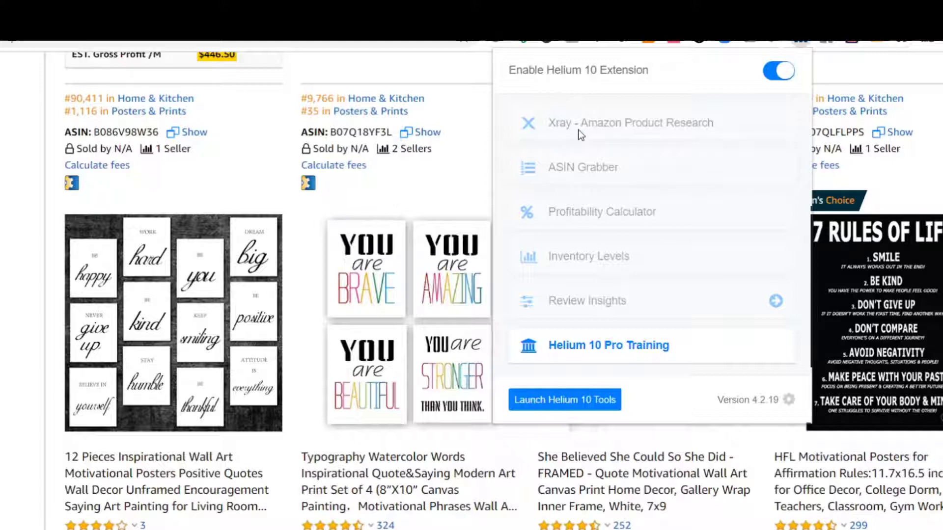
Run Xray Amazon Product Research on the "positive affirmations wall decor" results and look through its product table
left_click(625, 132)
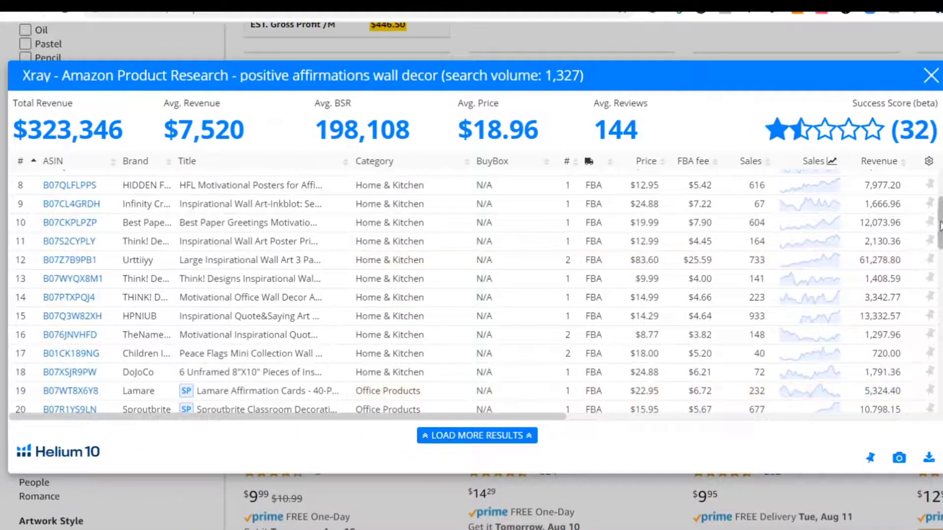
left_click_drag(941, 228, 931, 420)
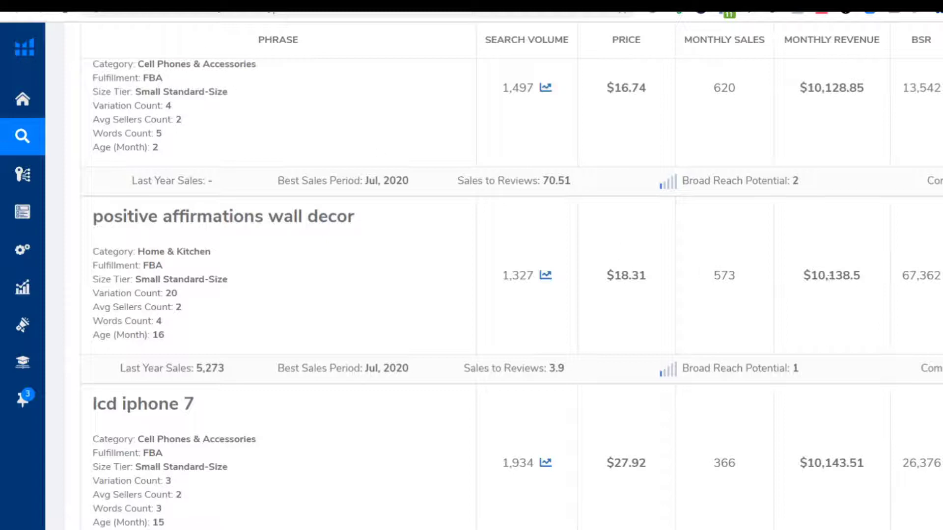
left_click(129, 3)
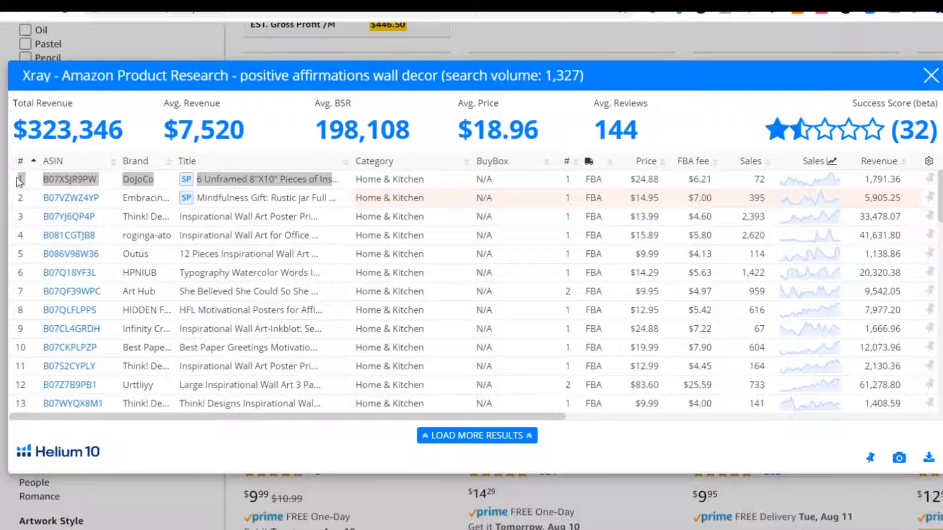
Examine the individual products in the Xray table, comparing their ASINs, prices, FBA fees, sales, sales trends and revenue
left_click(275, 186)
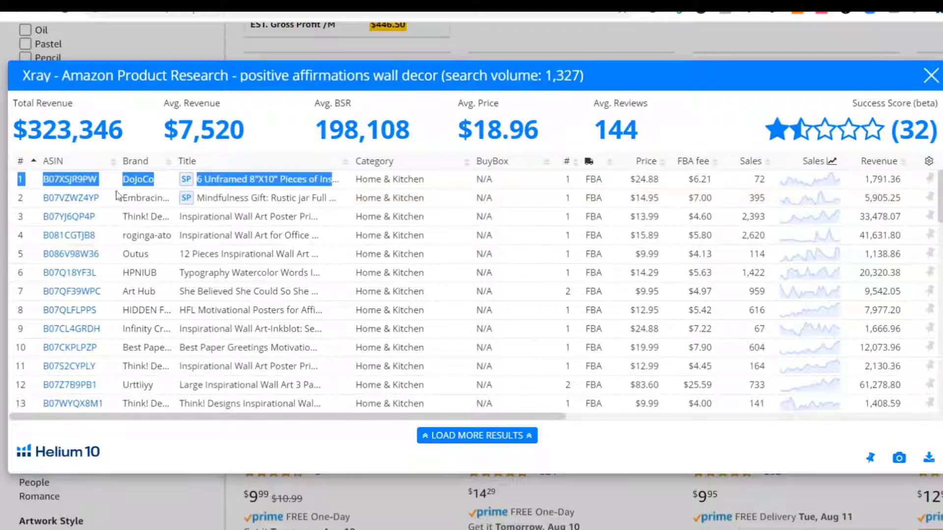
left_click(21, 181)
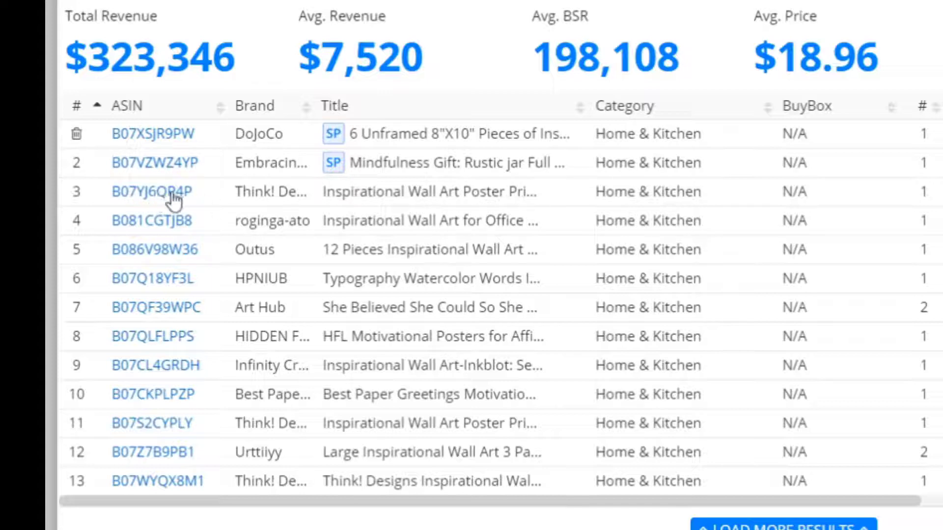
scroll(221, 201, "down", 1)
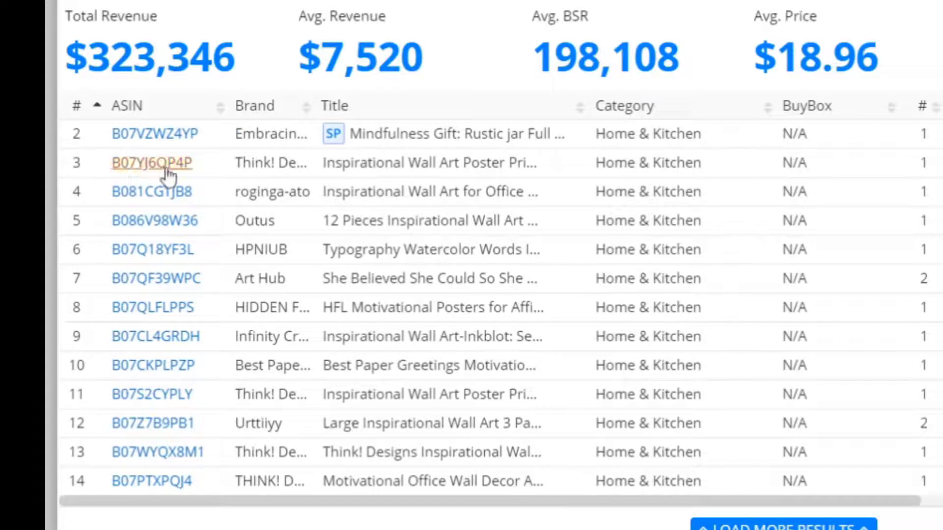
mouse_move(177, 175)
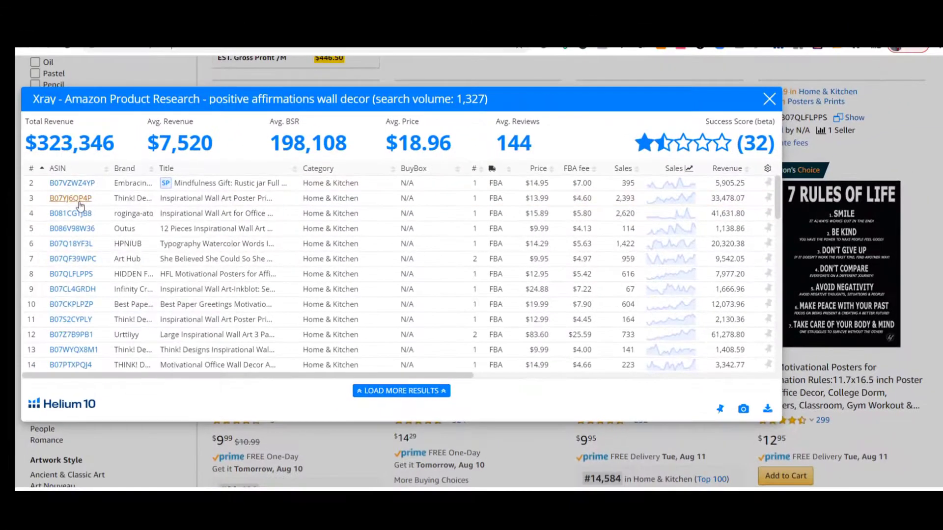
mouse_move(80, 205)
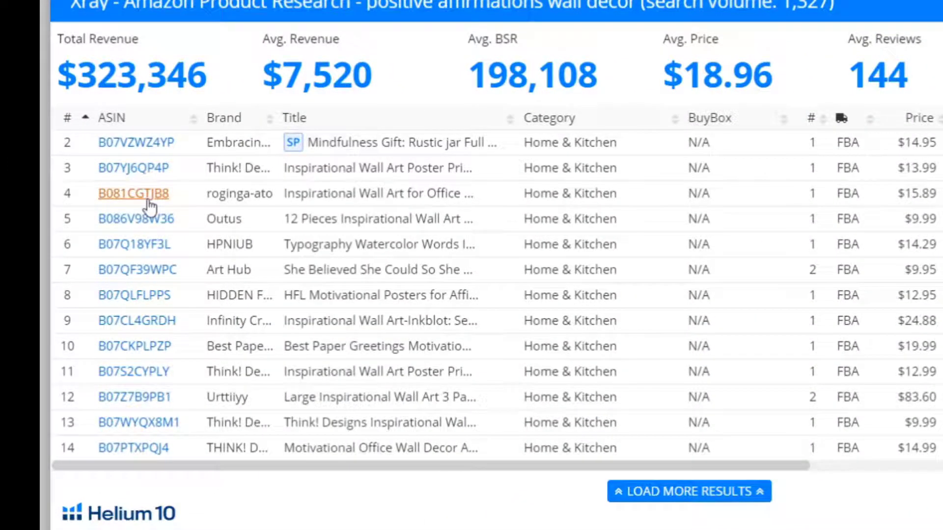
mouse_move(149, 203)
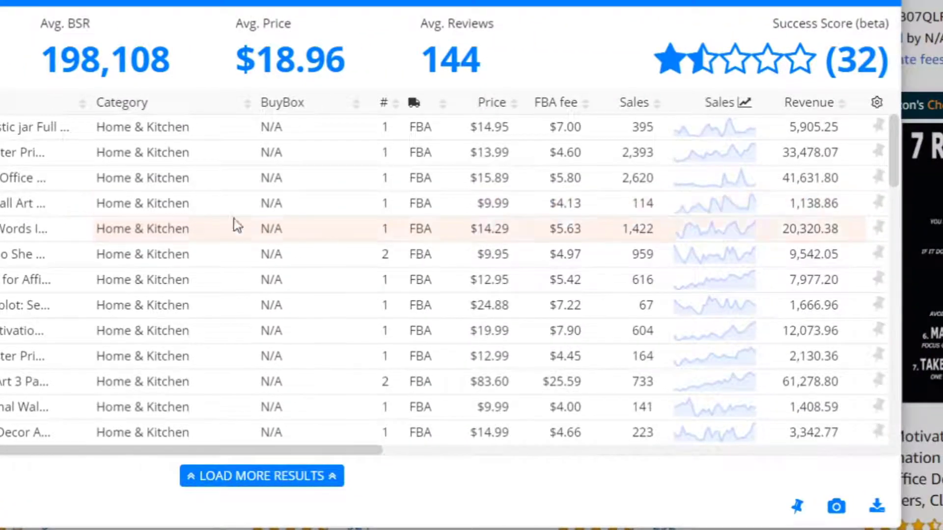
mouse_move(0, 211)
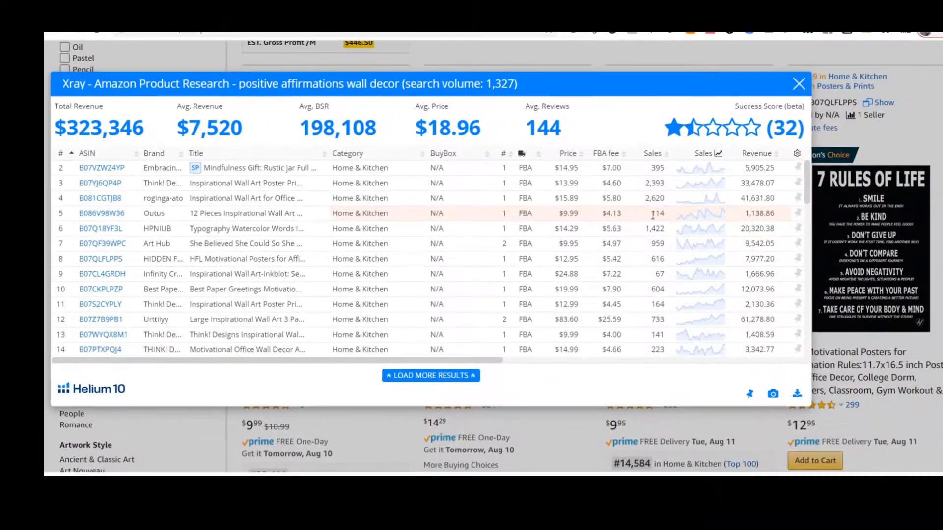
mouse_move(97, 233)
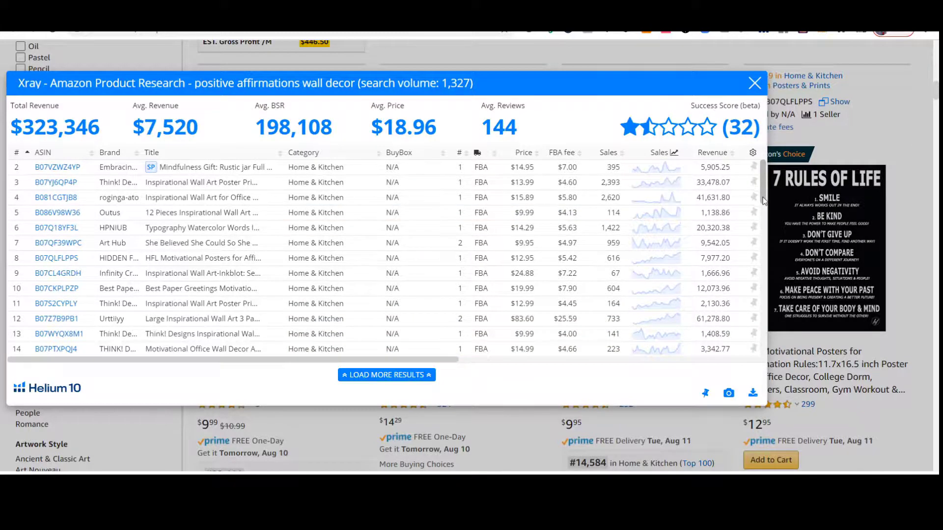
scroll(765, 213, "down", 2)
scroll(764, 212, "down", 1)
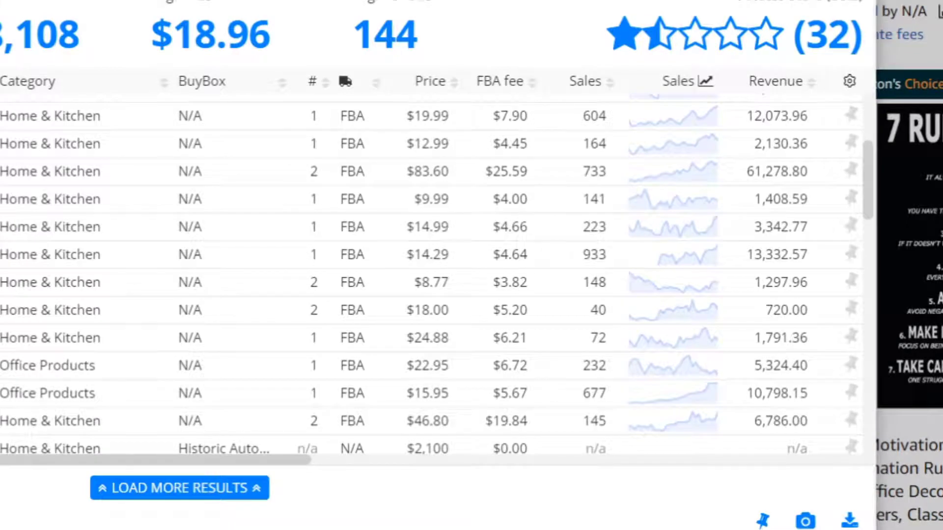
Remove the three-panel Grind Hustle Execution wall art, ASIN B07Z7B9PB1, from the Xray product table
mouse_move(154, 226)
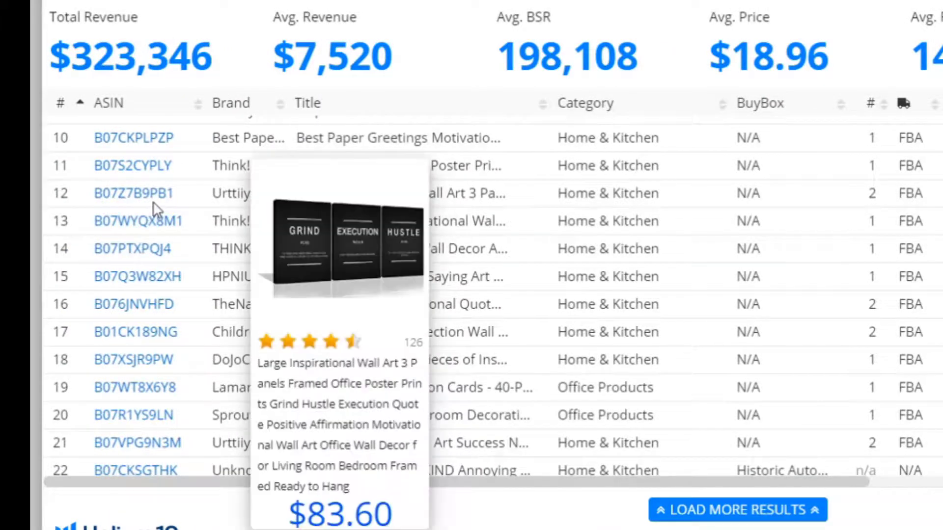
mouse_move(152, 226)
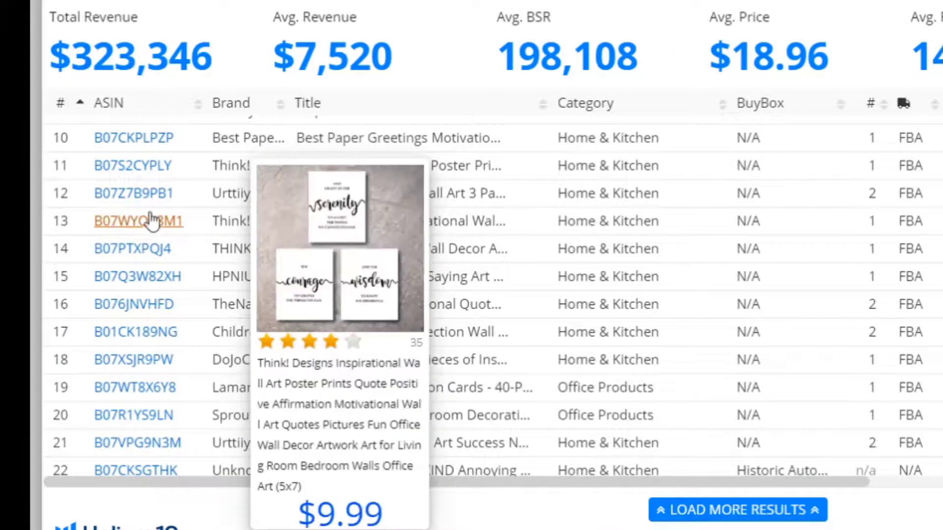
mouse_move(62, 198)
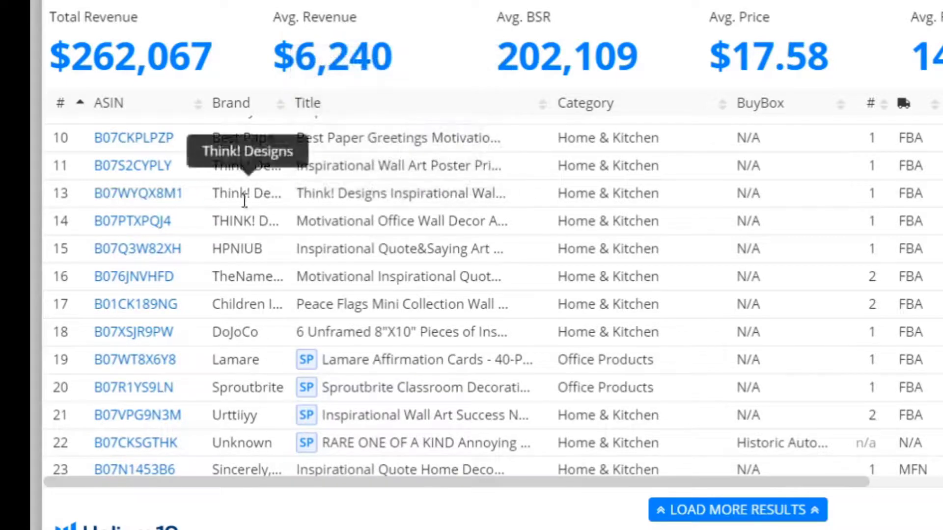
Look through the remaining Xray products down to row 36, checking their previews, prices, sales and revenue, and return to the first rows
mouse_move(160, 201)
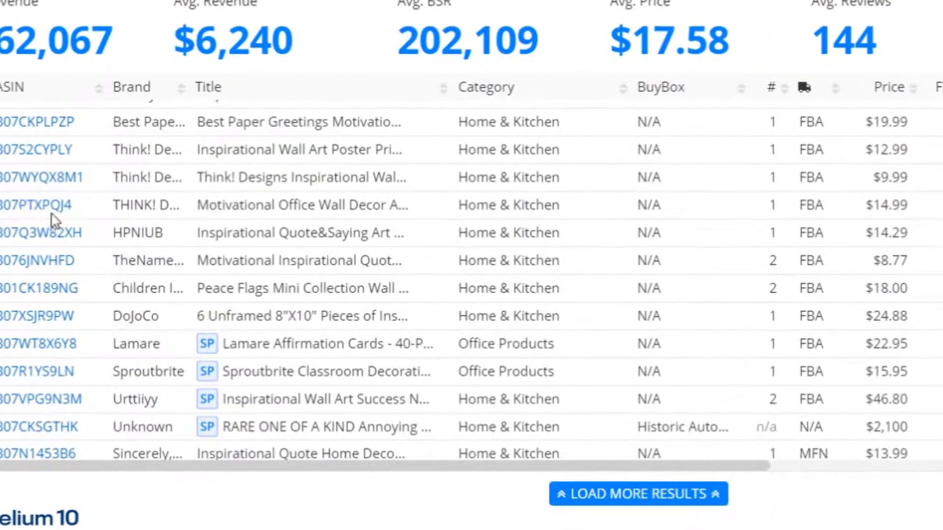
mouse_move(59, 213)
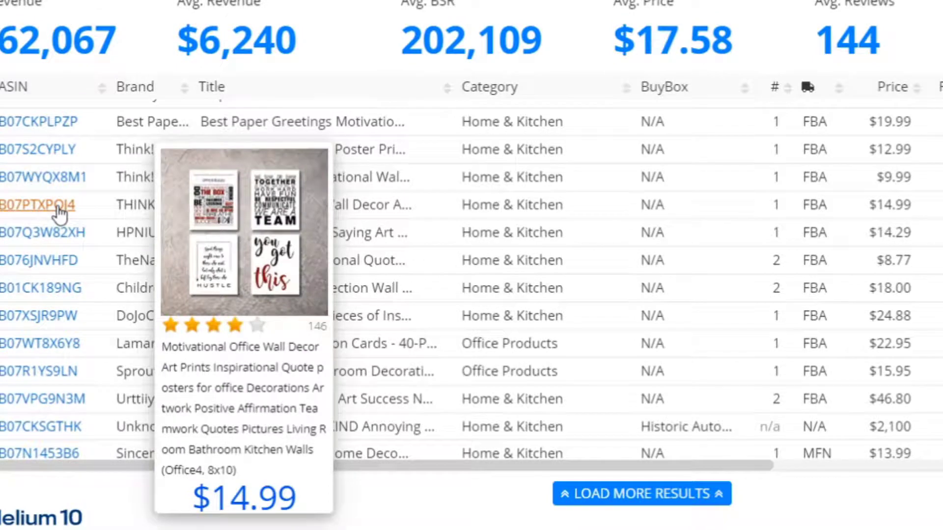
mouse_move(53, 241)
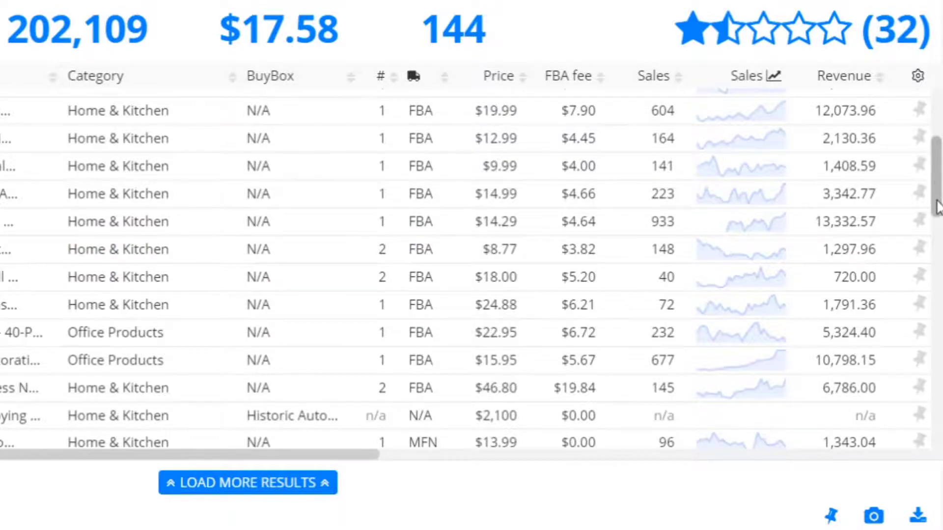
scroll(938, 212, "down", 3)
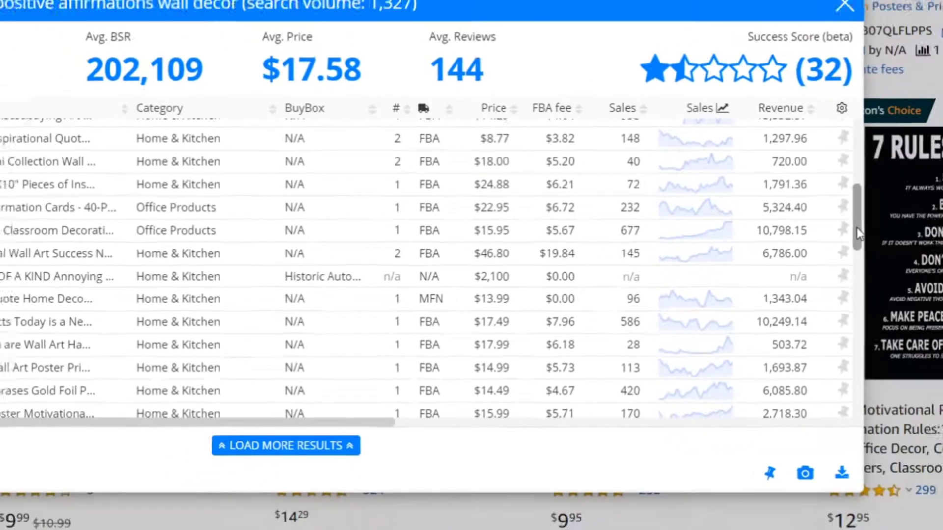
scroll(938, 213, "down", 3)
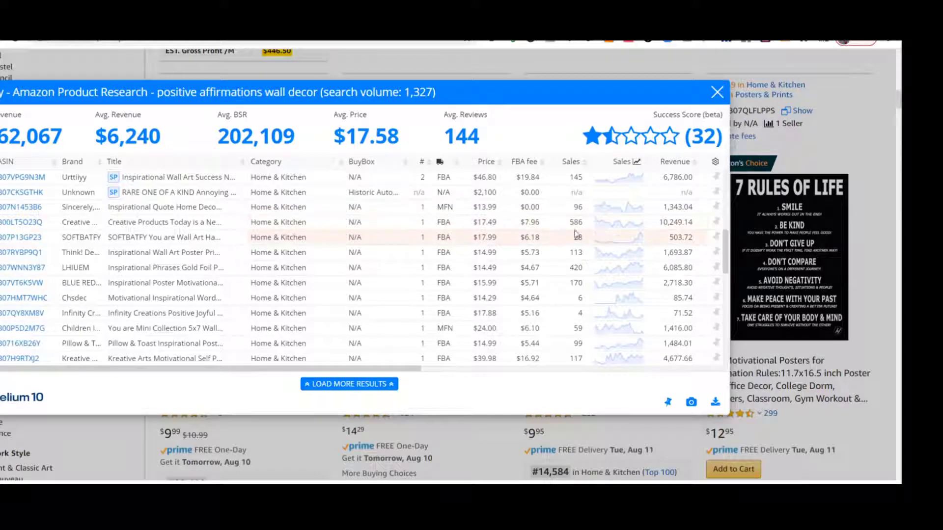
mouse_move(10, 224)
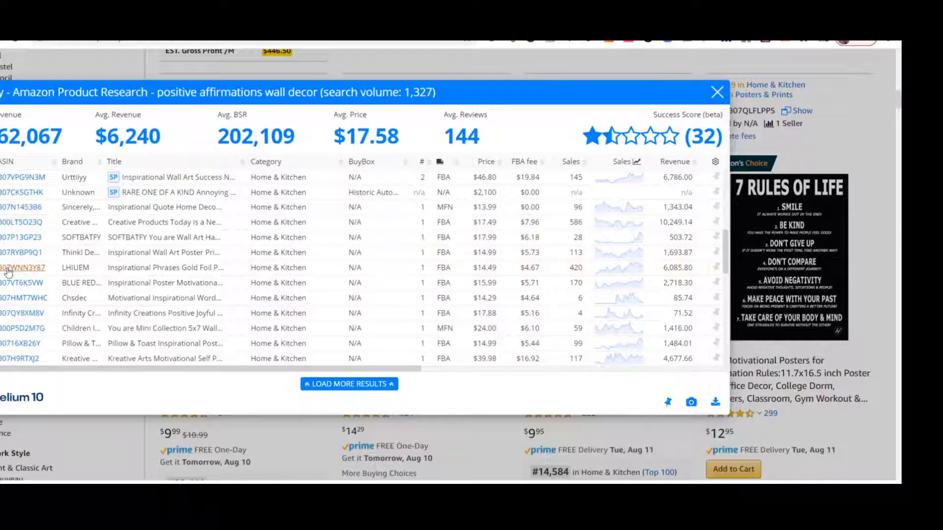
mouse_move(9, 272)
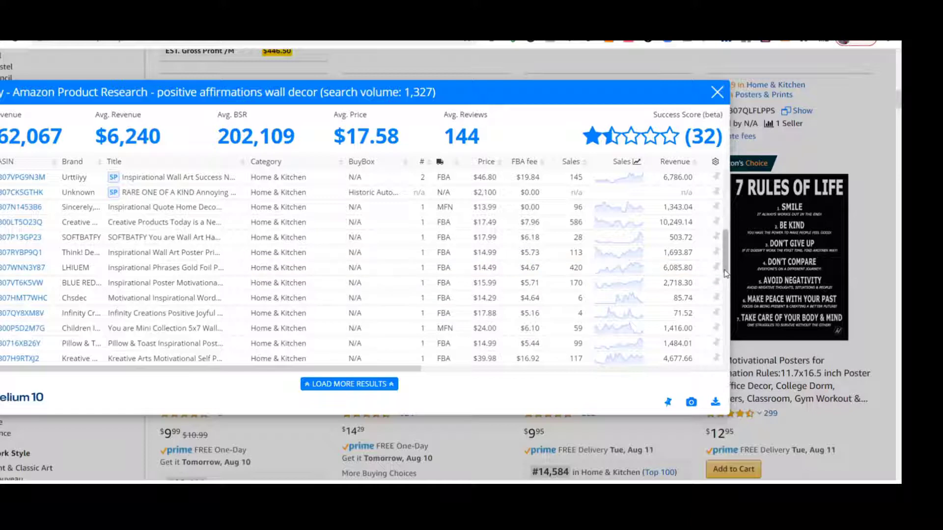
scroll(626, 249, "down", 1)
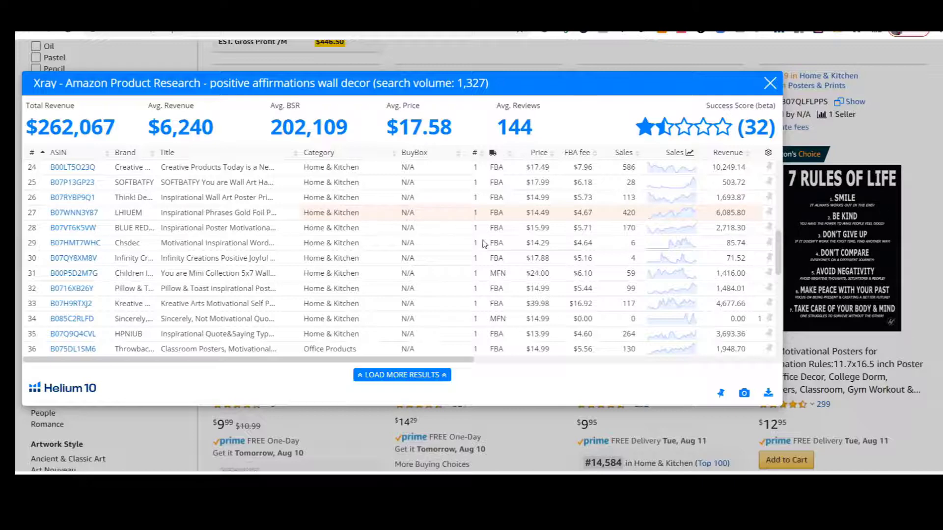
scroll(554, 178, "up", 3)
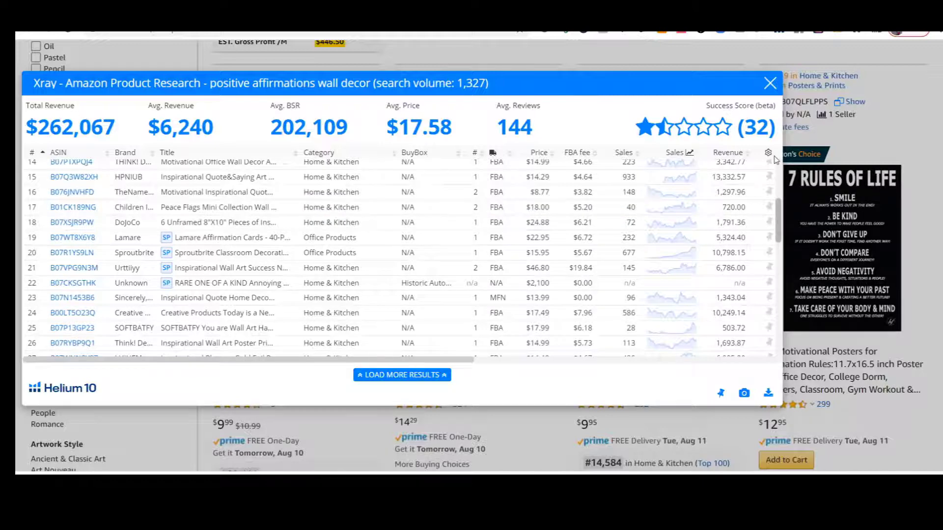
scroll(775, 160, "up", 4)
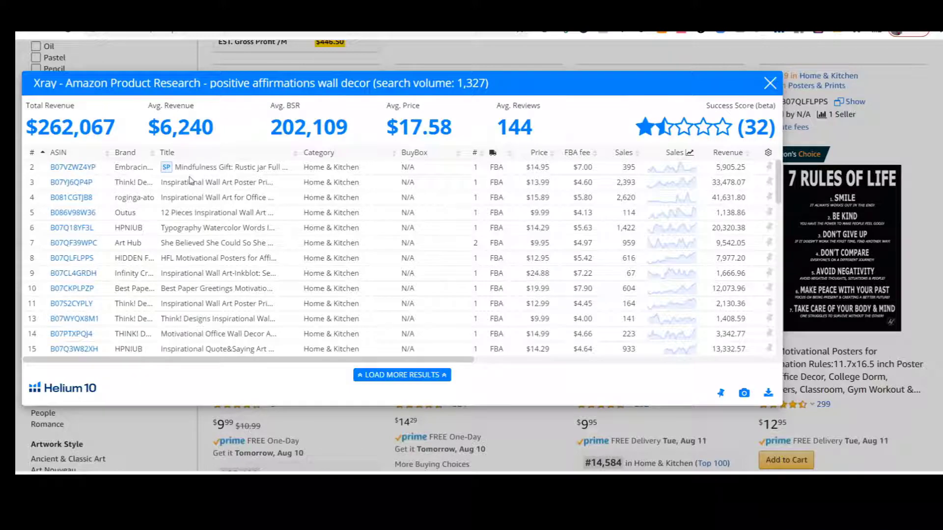
Preview the products in rows 3 to 13 one by one, comparing their images, titles, ratings, review counts and prices
mouse_move(86, 172)
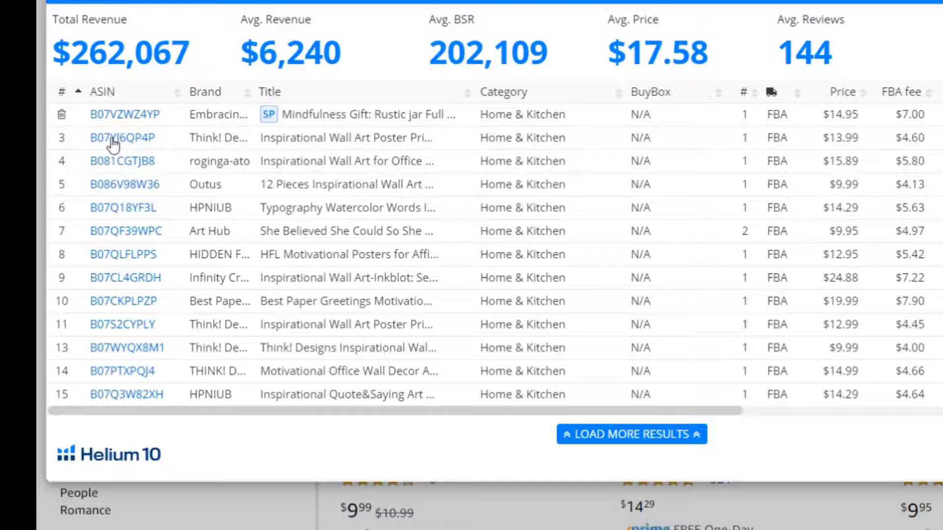
scroll(859, 140, "down", 1)
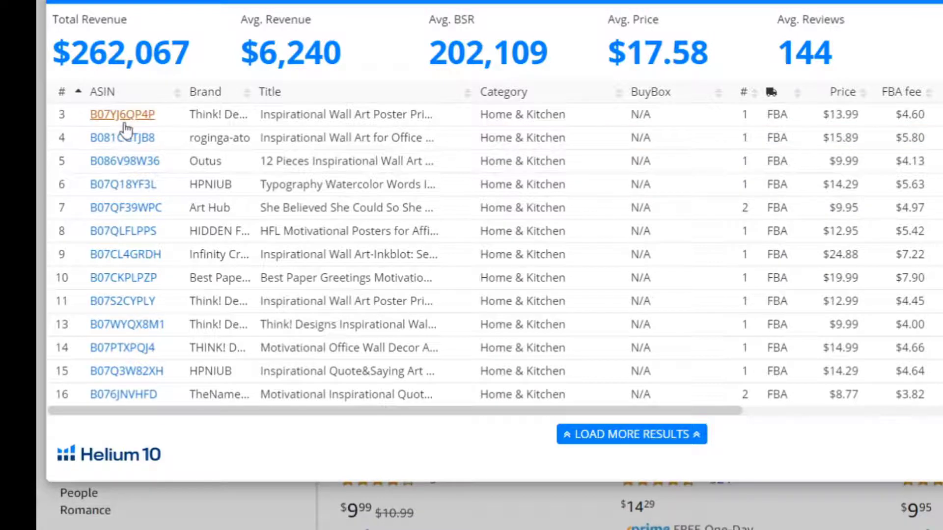
mouse_move(129, 147)
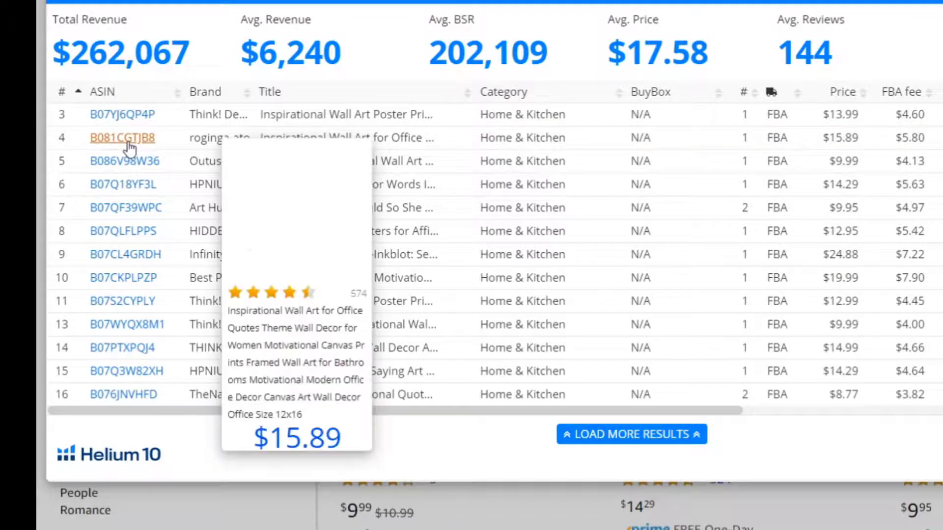
mouse_move(128, 166)
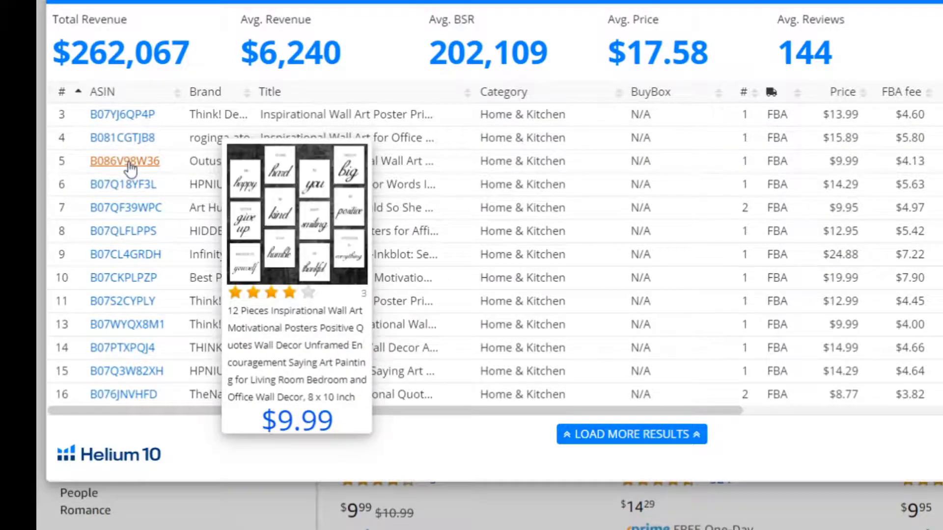
mouse_move(130, 189)
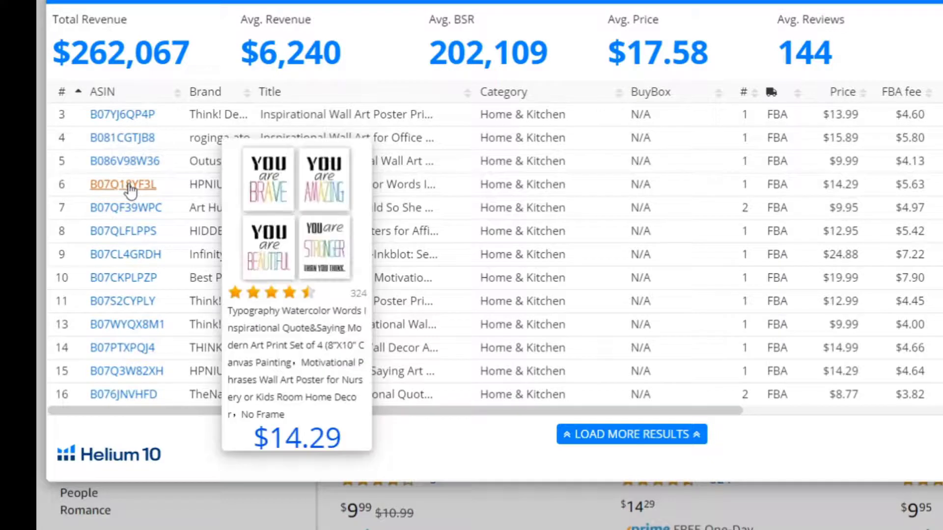
mouse_move(127, 221)
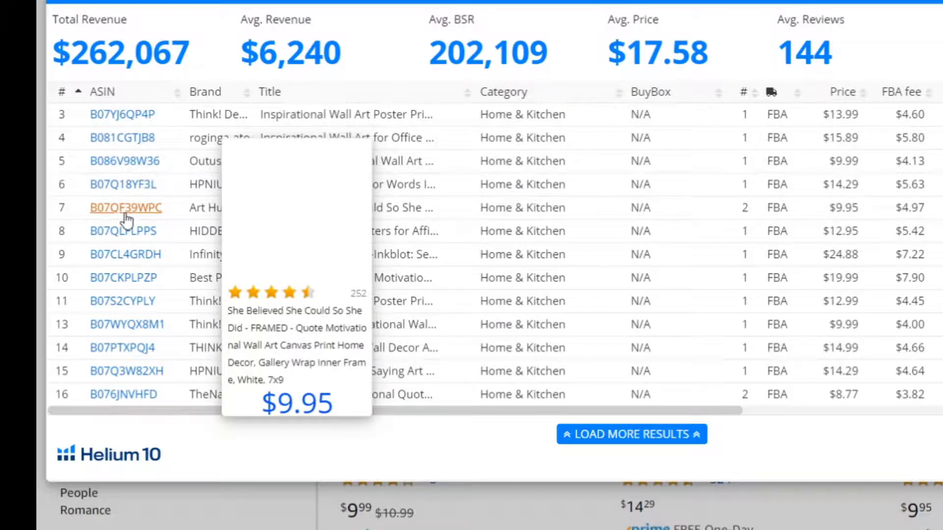
mouse_move(128, 238)
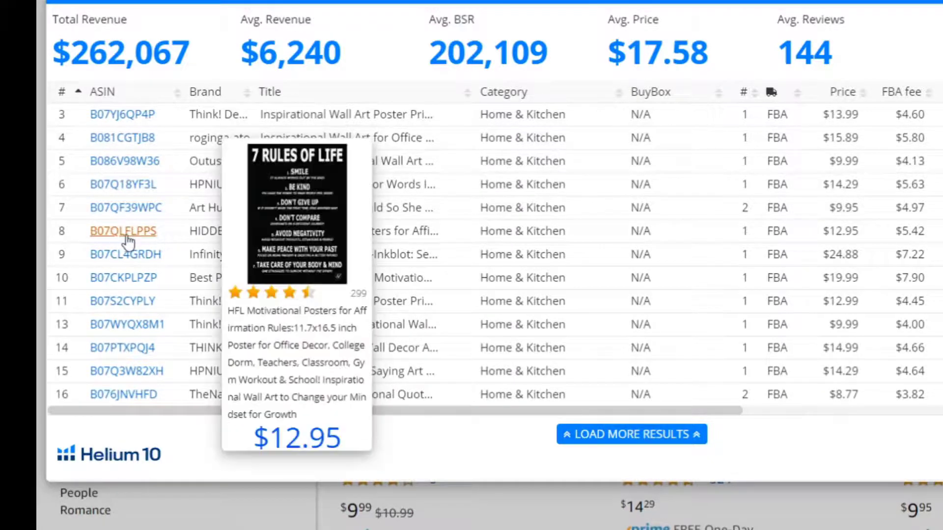
mouse_move(129, 260)
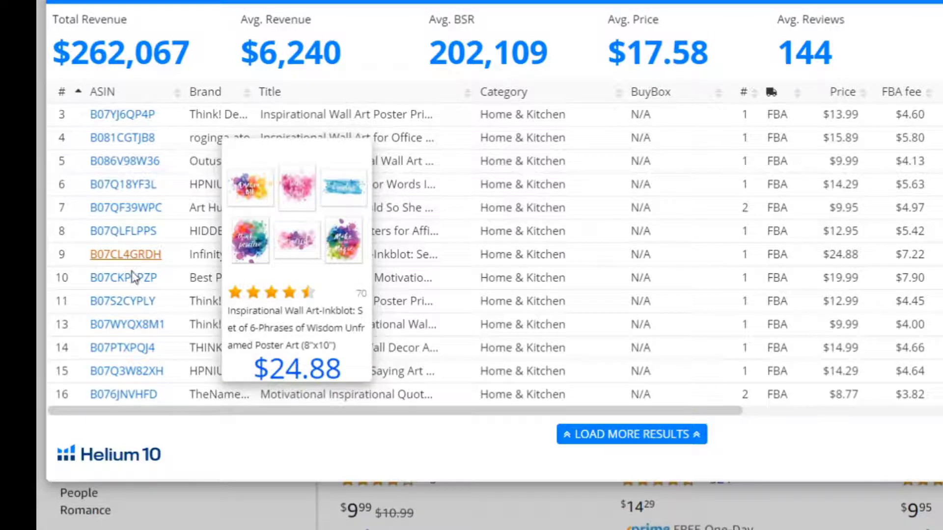
mouse_move(139, 284)
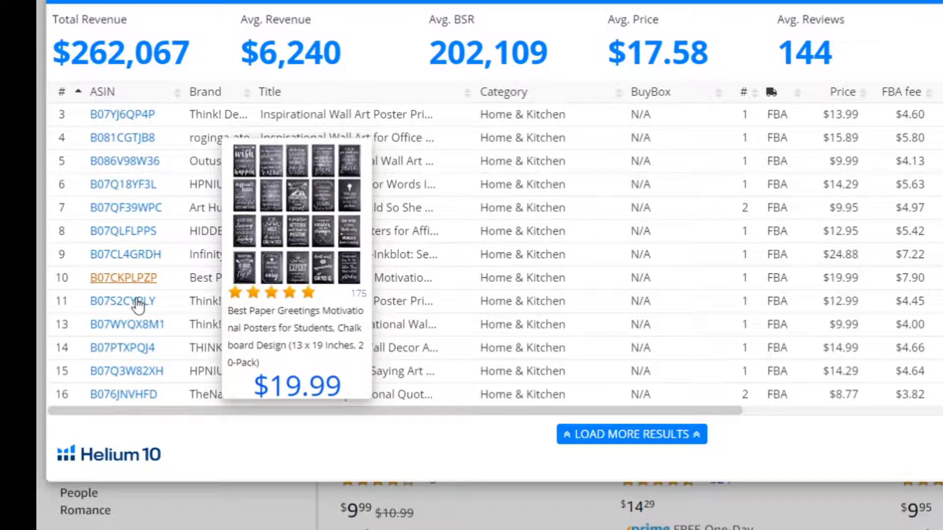
mouse_move(138, 310)
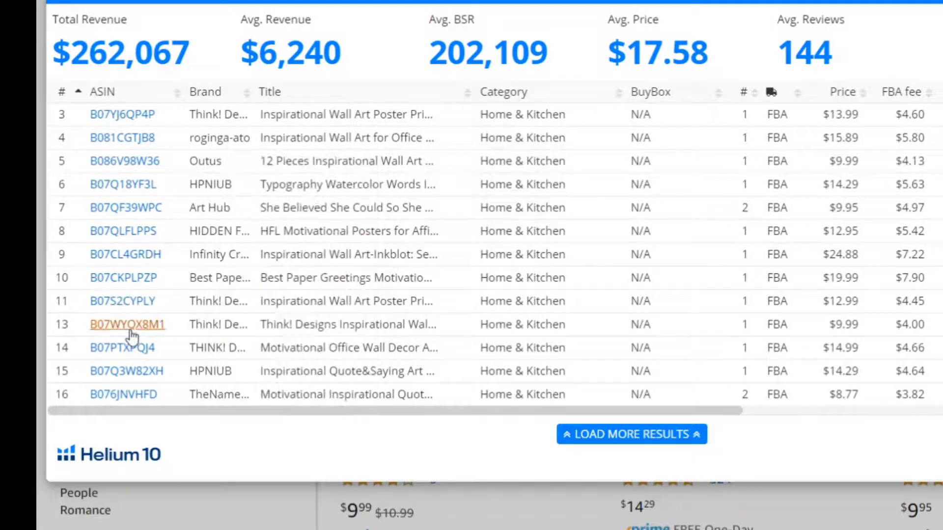
mouse_move(130, 334)
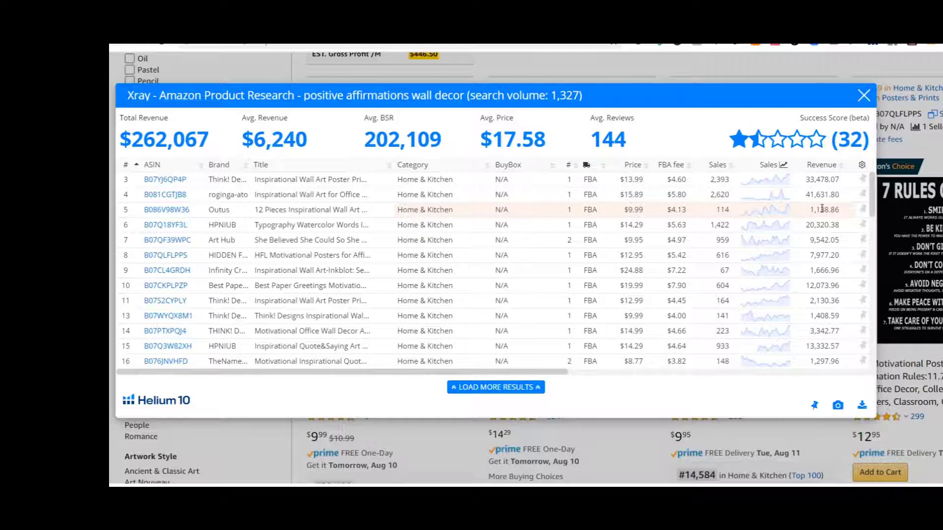
Examine the sales, sales trends and revenue from the 12-piece wall art set down to row 36, previewing products such as the Peace Flags collection
mouse_move(159, 213)
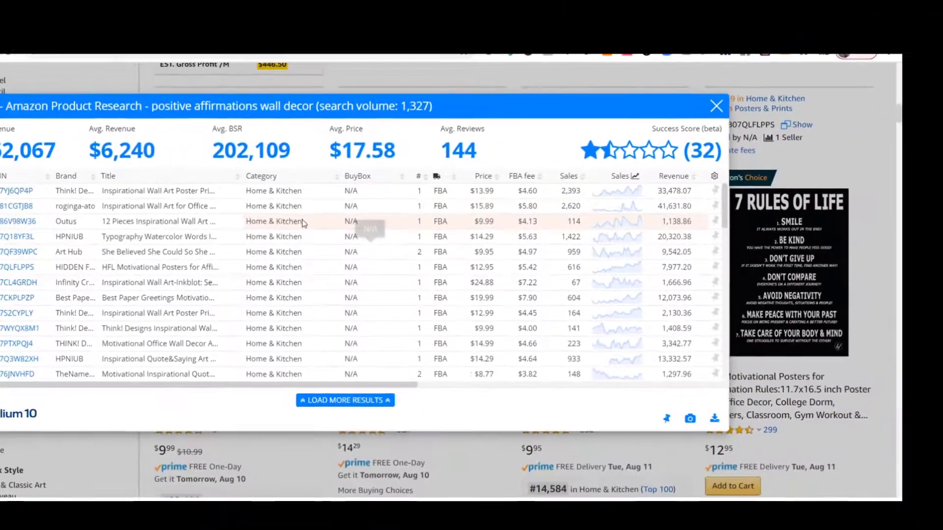
key("alt+Tab")
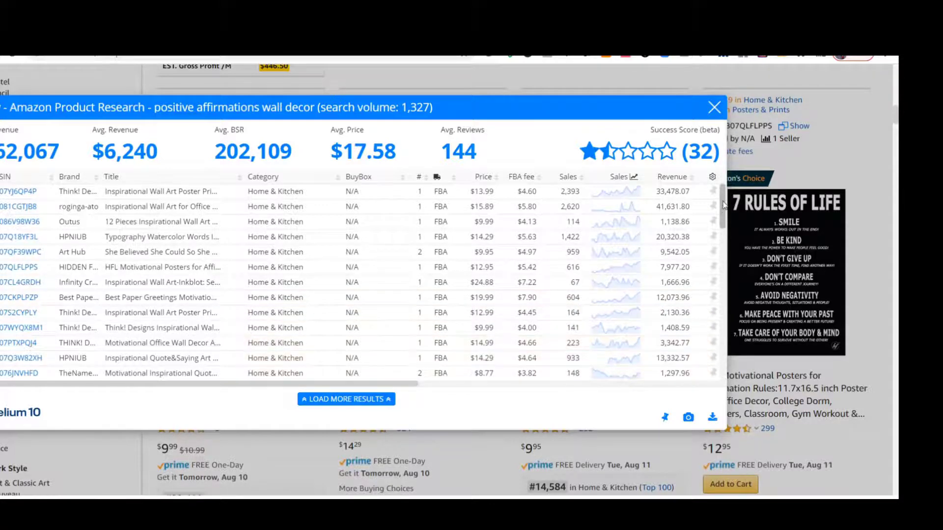
scroll(723, 209, "down", 1)
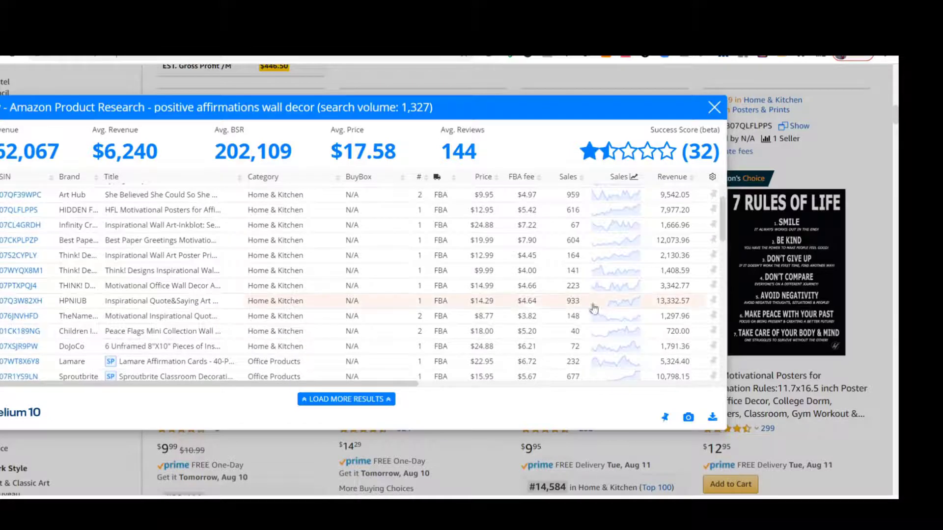
mouse_move(21, 305)
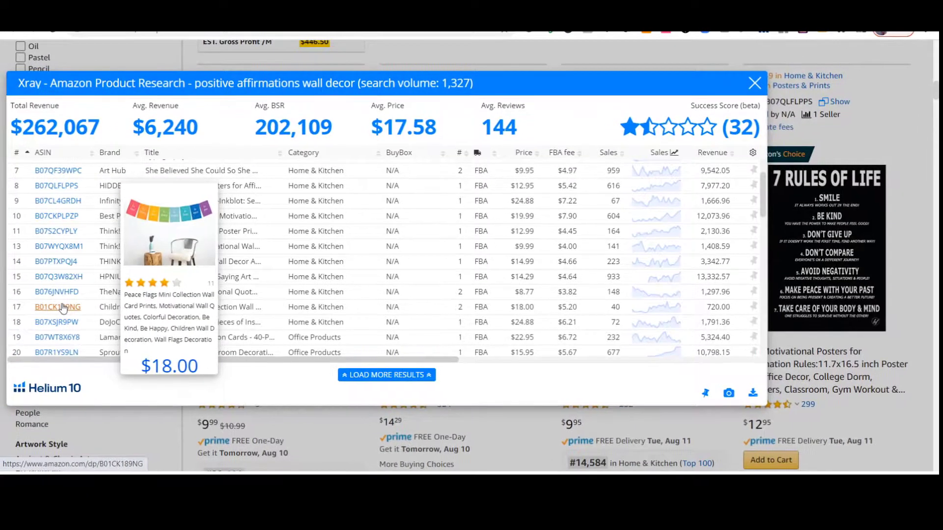
mouse_move(22, 350)
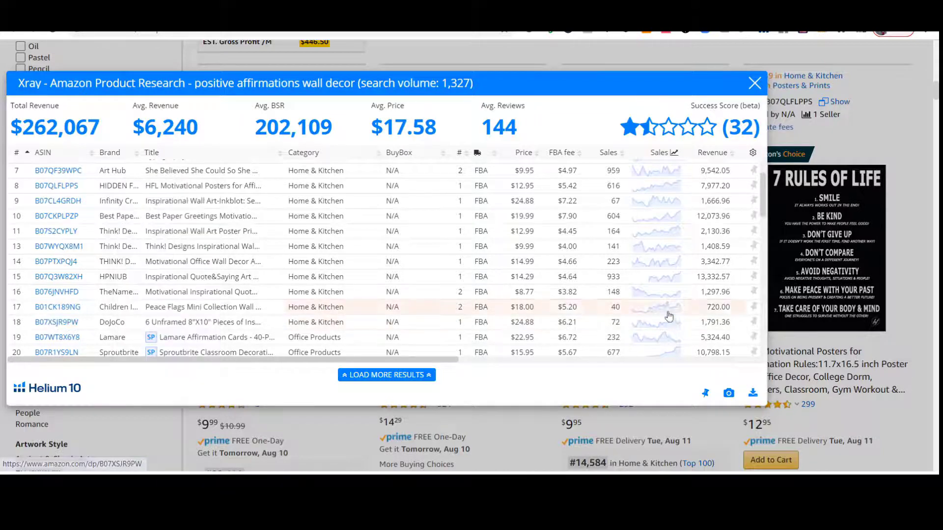
scroll(585, 331, "down", 1)
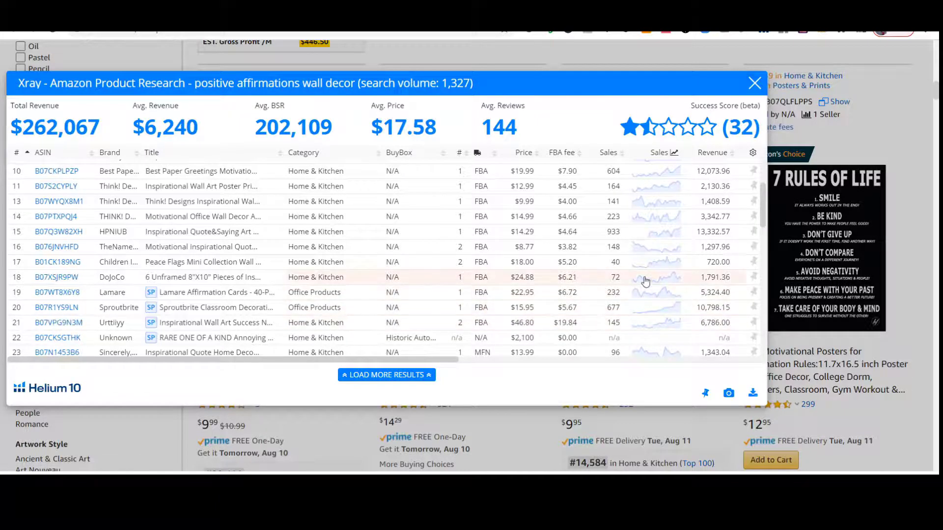
left_click_drag(764, 210, 764, 225)
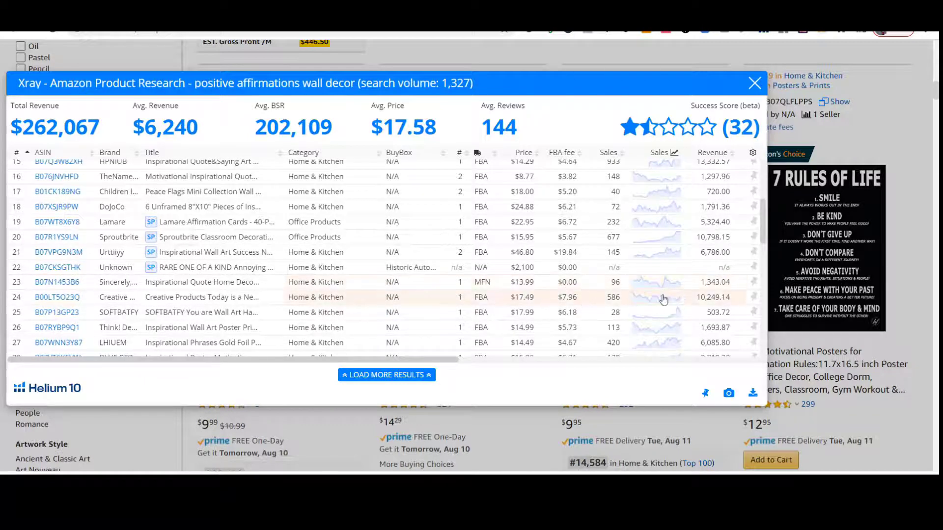
scroll(763, 244, "down", 3)
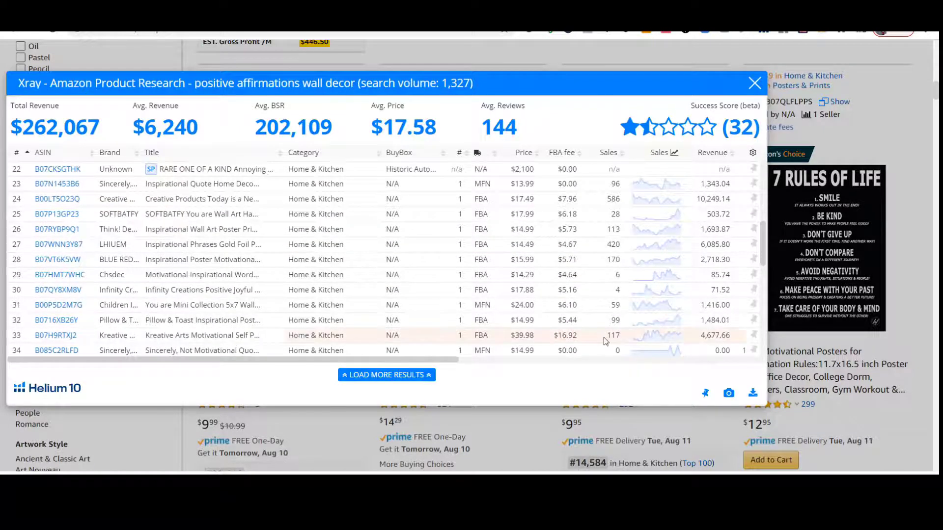
mouse_move(57, 337)
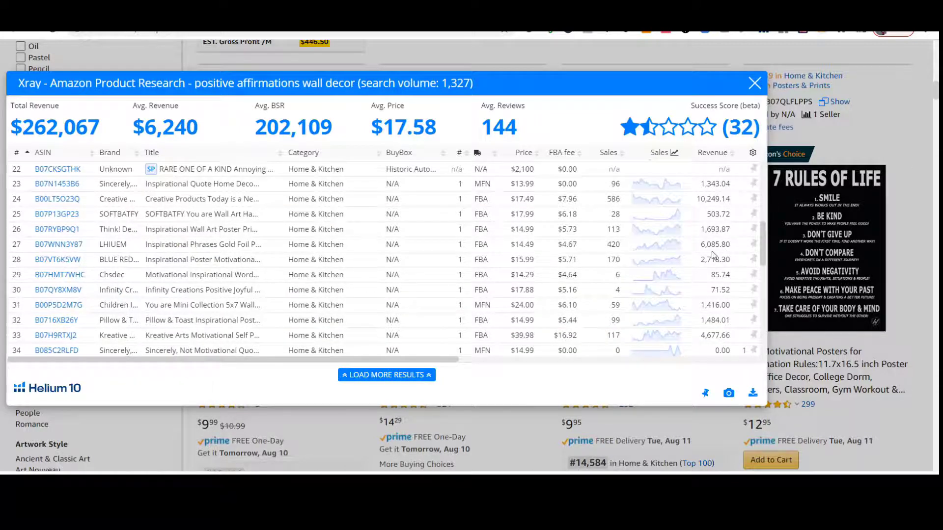
scroll(615, 335, "down", 1)
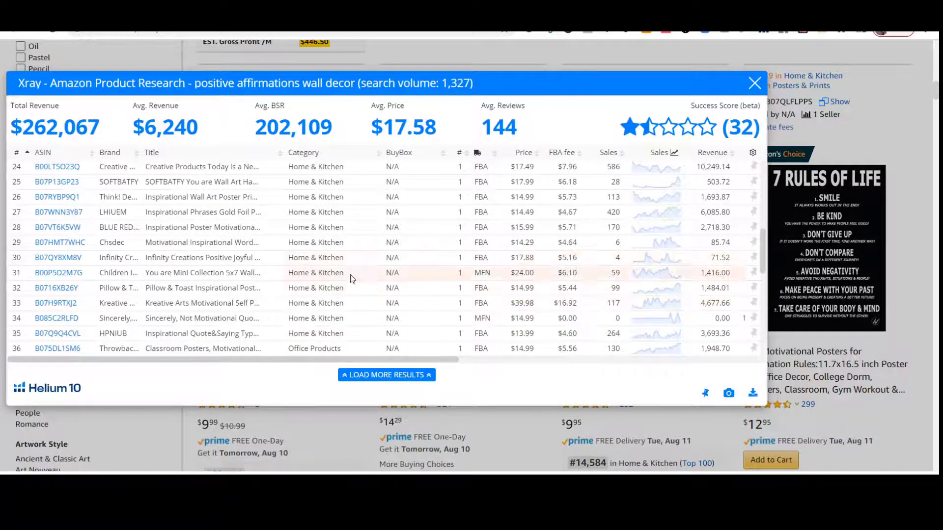
mouse_move(58, 260)
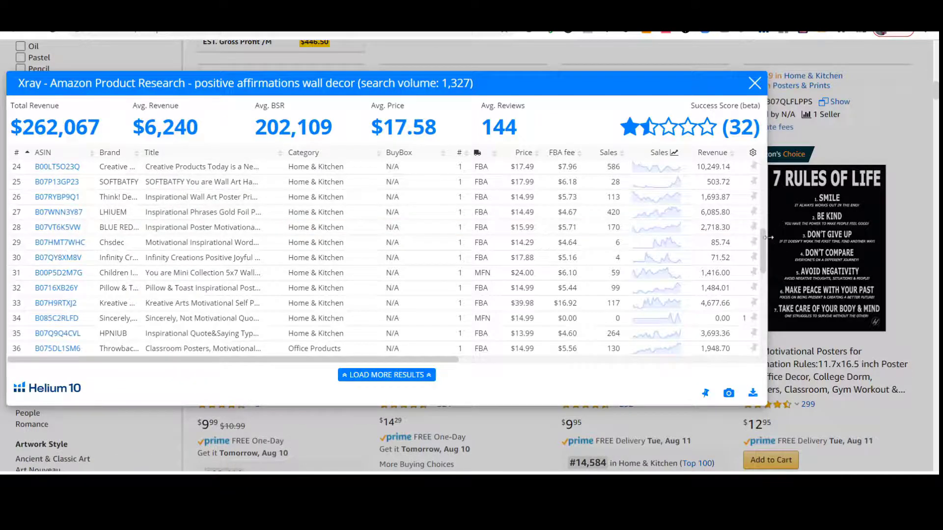
Return to the first rows of the Xray product table and review their prices, sales and revenue
left_click_drag(764, 240, 765, 156)
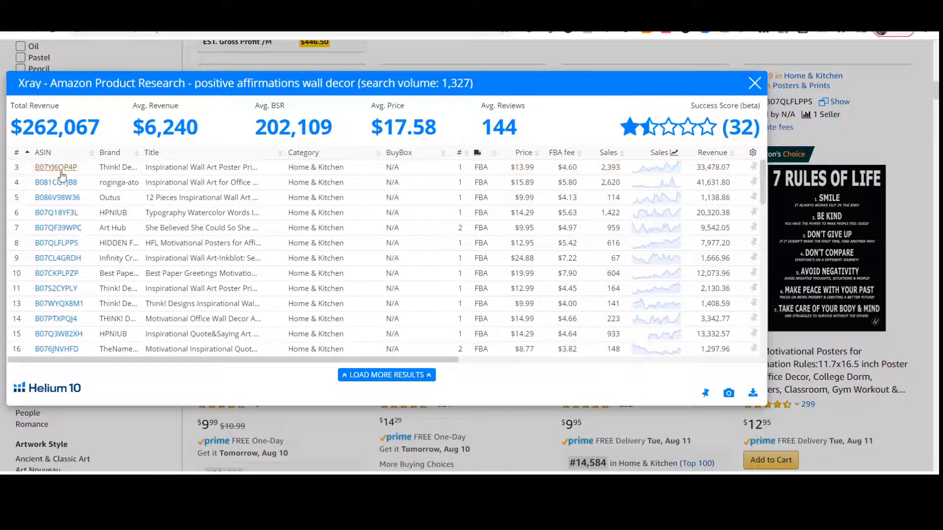
mouse_move(59, 172)
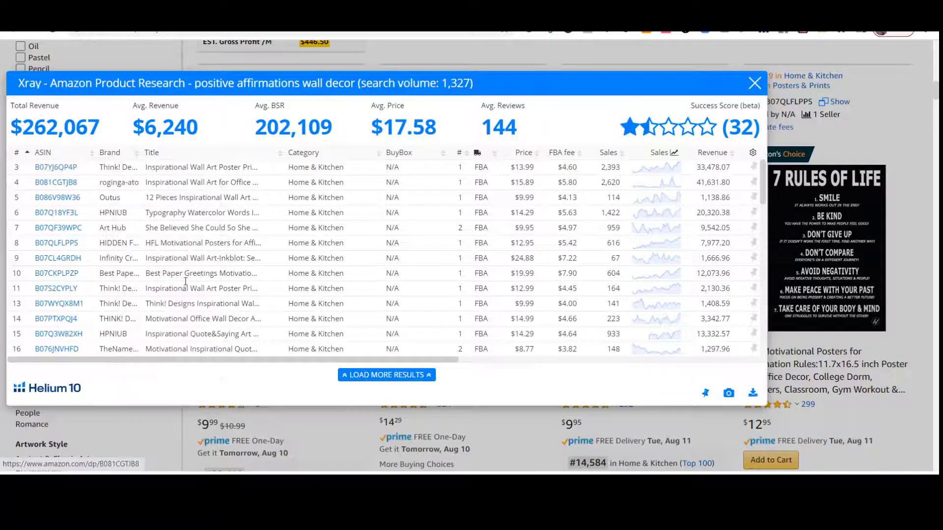
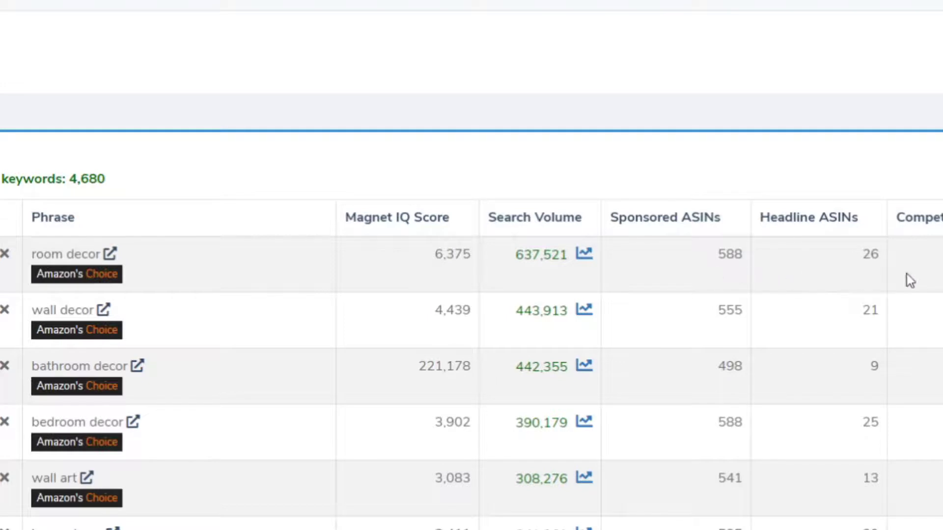
Examine the first page of Magnet keywords down to phrase 50, comparing search volume, sponsored ASINs, competing products and CPR giveaways
scroll(907, 274, "right", 3)
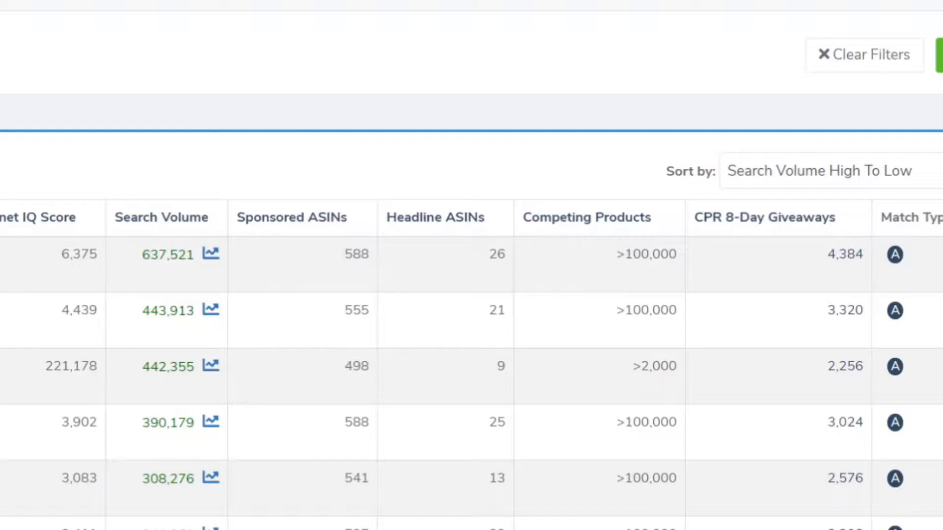
scroll(471, 383, "down", 1)
scroll(472, 383, "up", 1)
scroll(472, 383, "down", 5)
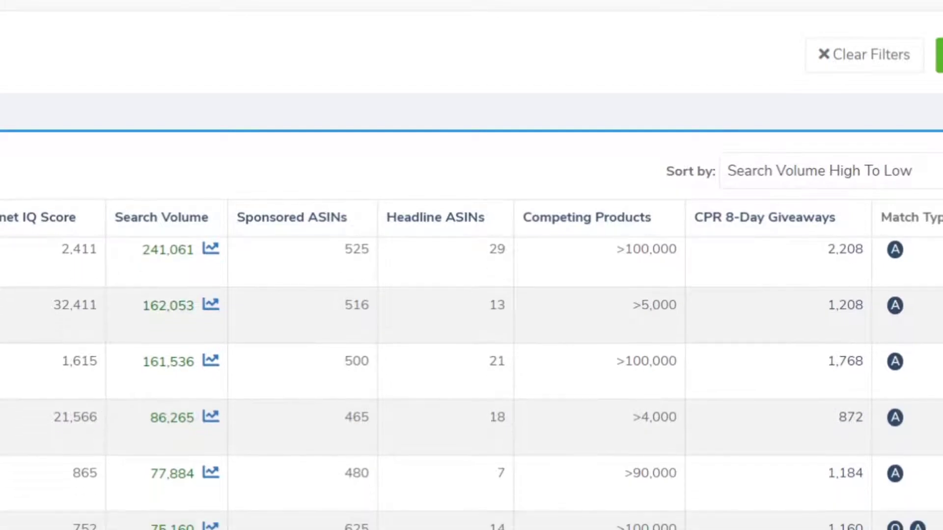
scroll(471, 383, "down", 2)
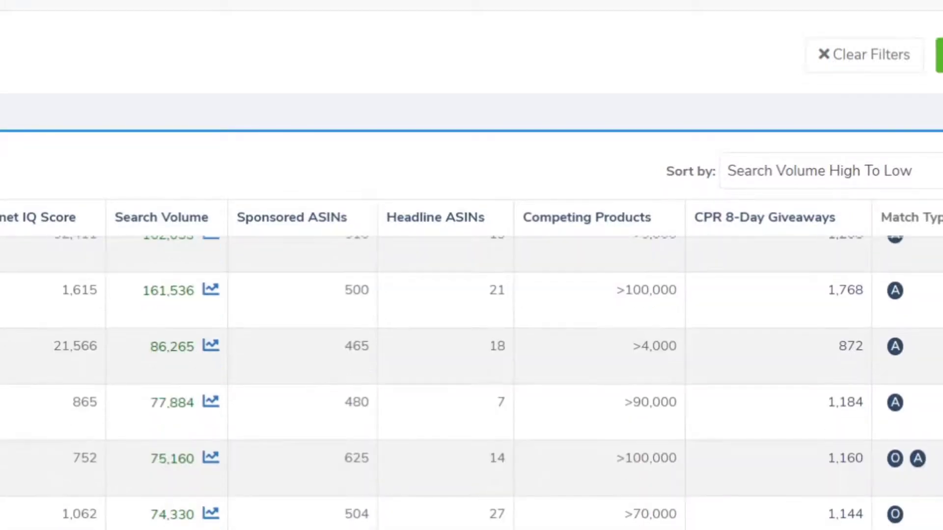
scroll(472, 382, "down", 2)
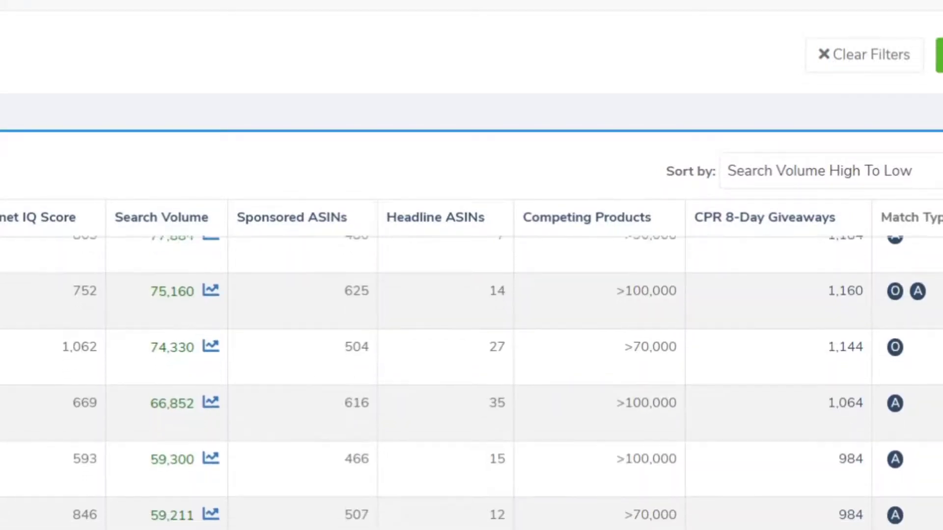
scroll(471, 383, "down", 3)
scroll(472, 382, "down", 13)
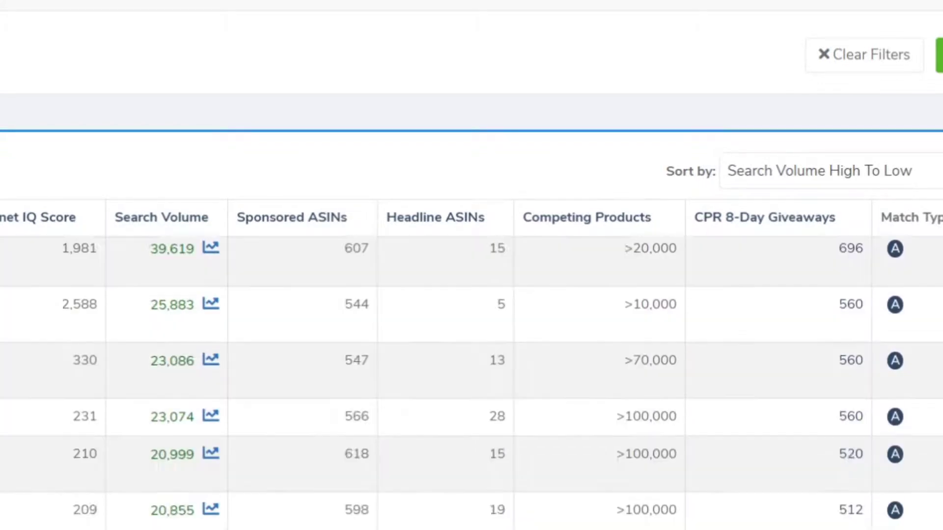
scroll(471, 382, "down", 12)
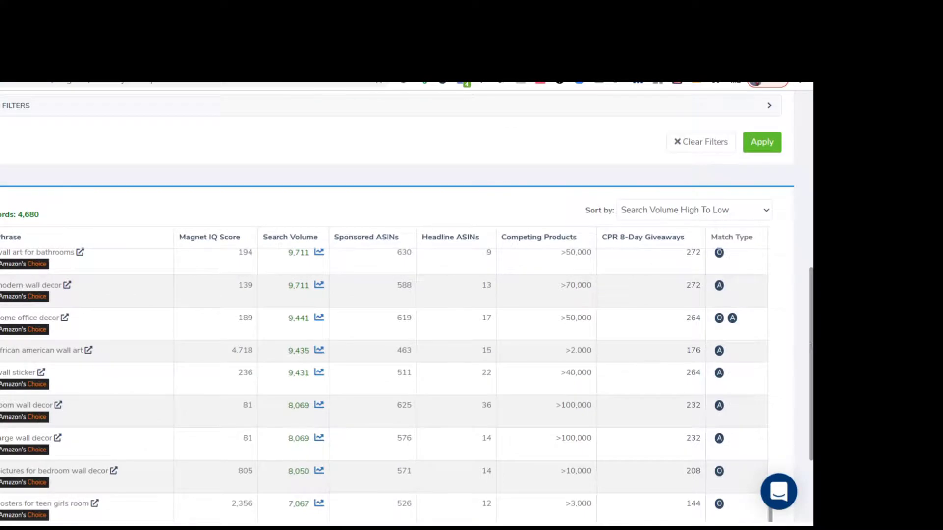
scroll(811, 349, "down", 3)
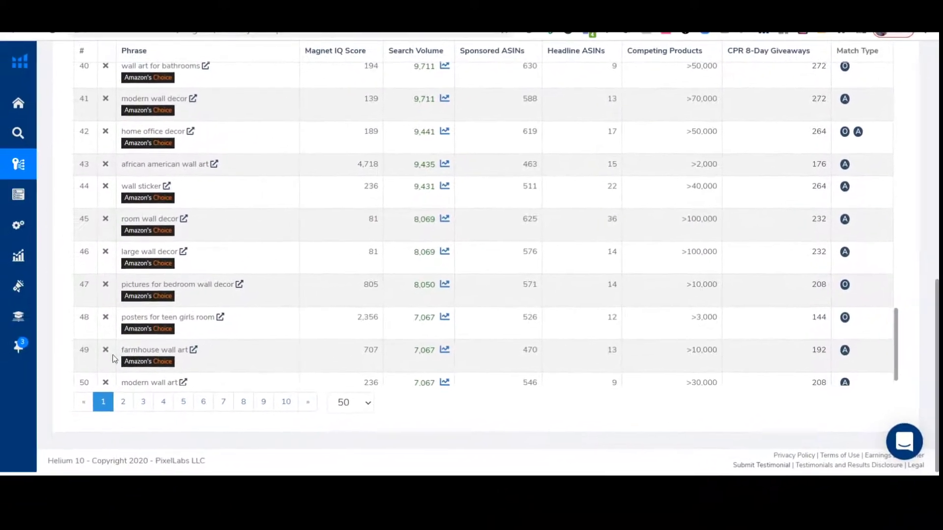
Show the second page of keyword results and look through phrases 51 to 69
left_click(122, 405)
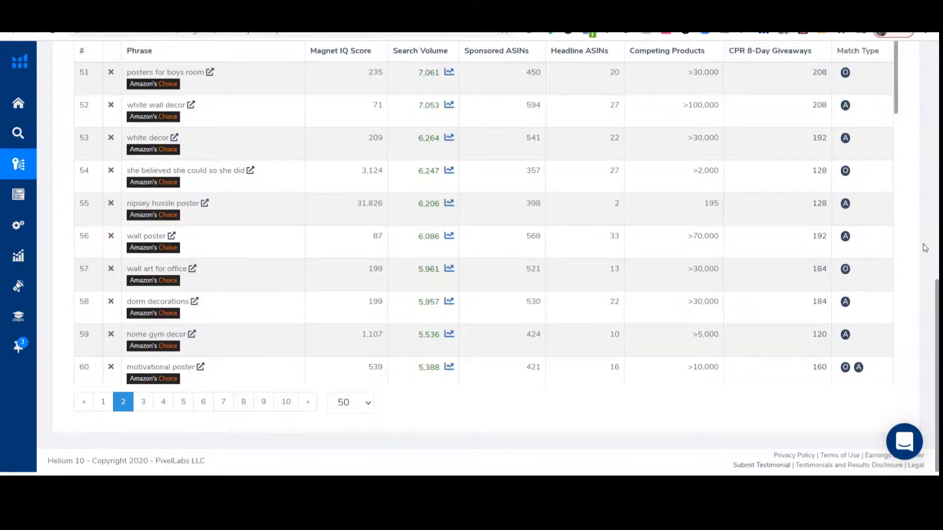
left_click_drag(937, 303, 938, 271)
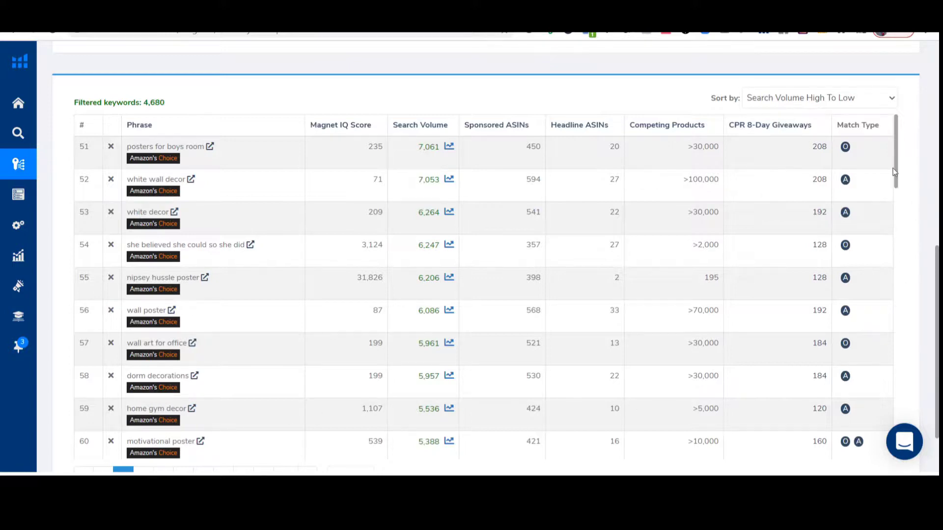
left_click_drag(897, 177, 877, 226)
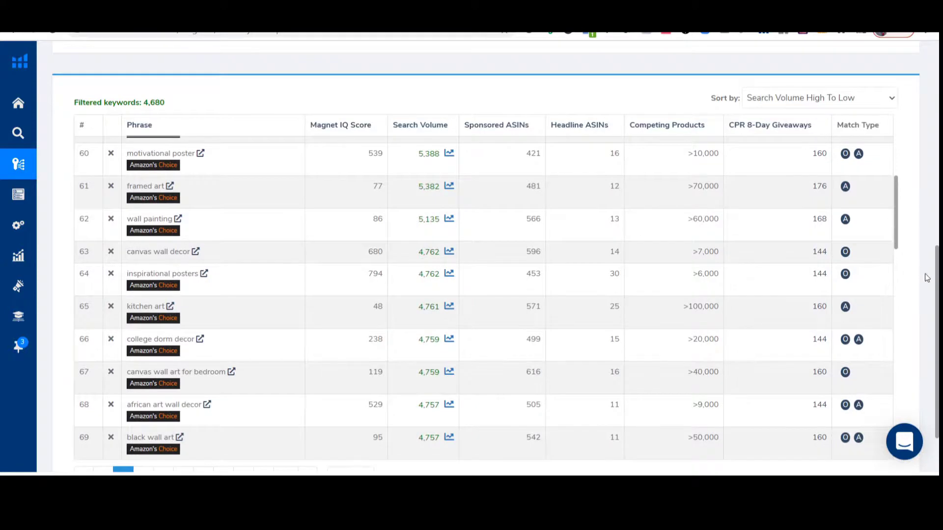
Use the advanced filters to limit the keyword list to phrases containing "positive affirmation"
scroll(937, 291, "up", 5)
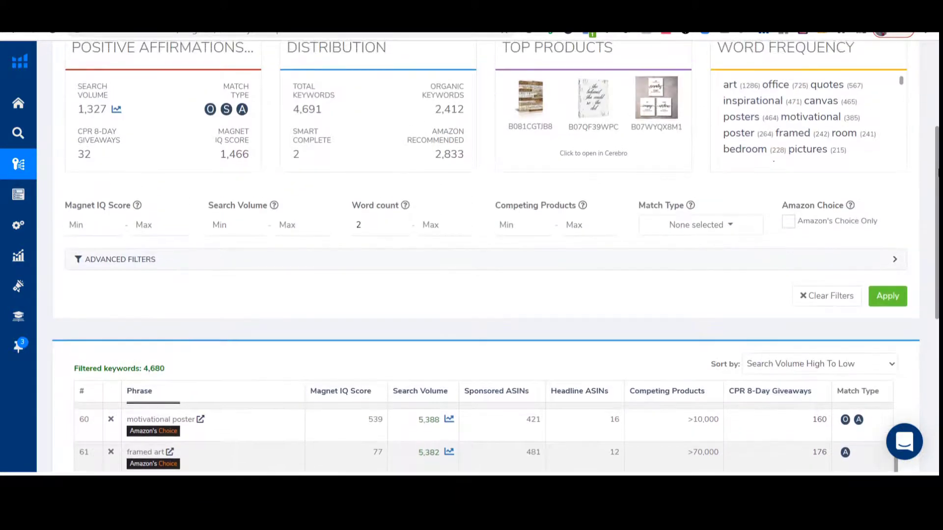
left_click(93, 259)
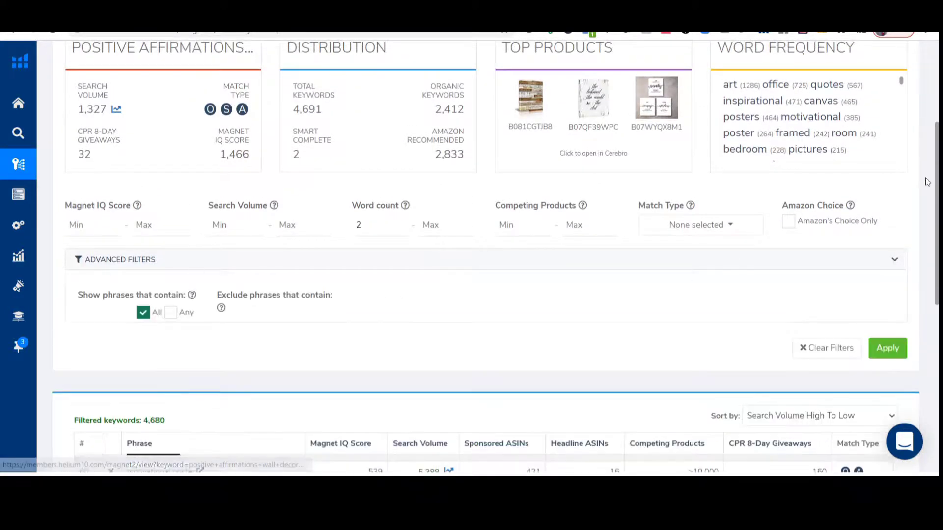
scroll(705, 253, "down", 1)
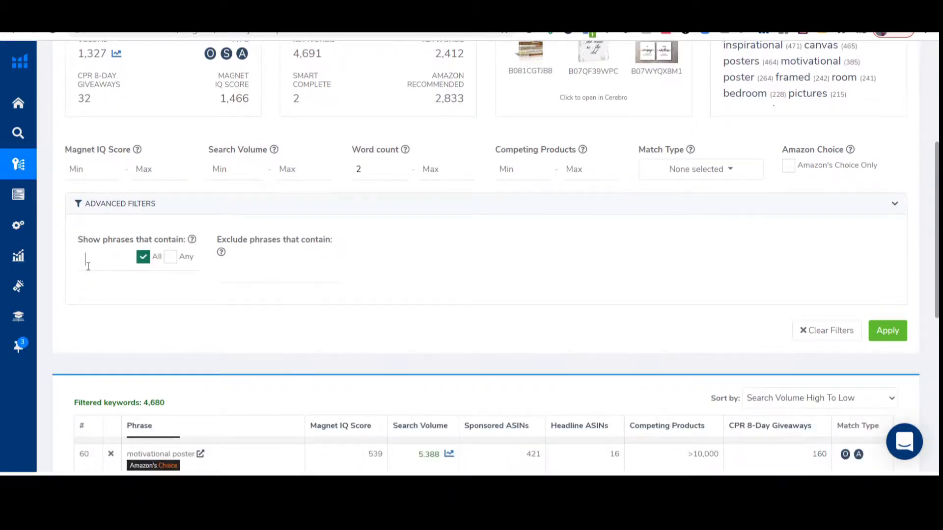
left_click(88, 266)
mouse_move(193, 242)
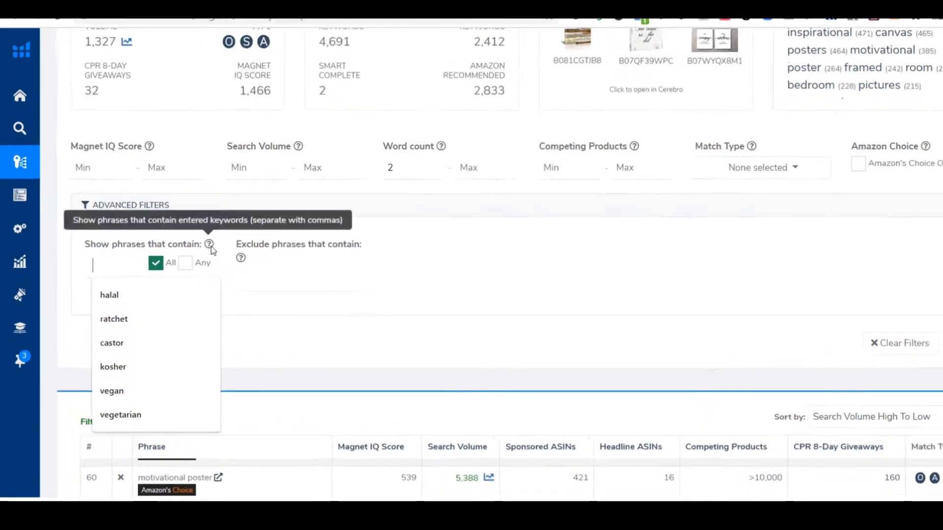
type("positive")
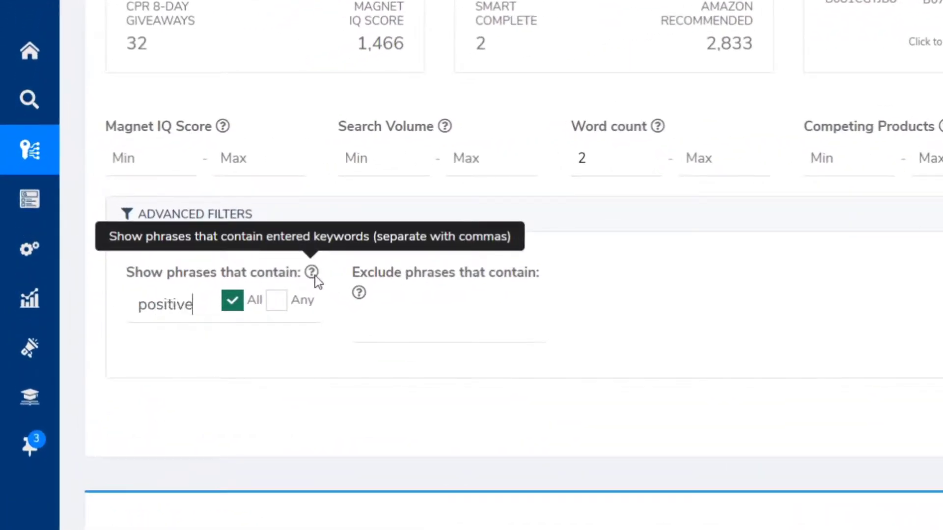
type(" affi")
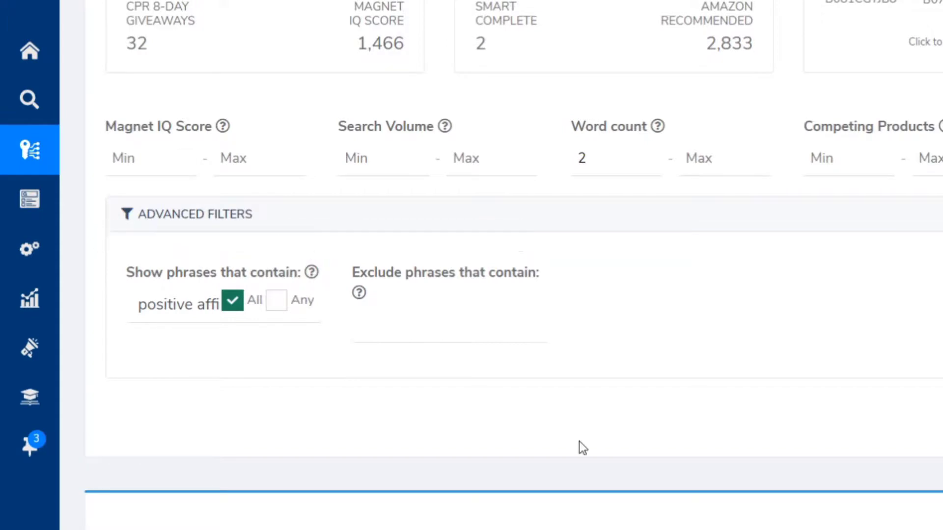
left_click(865, 407)
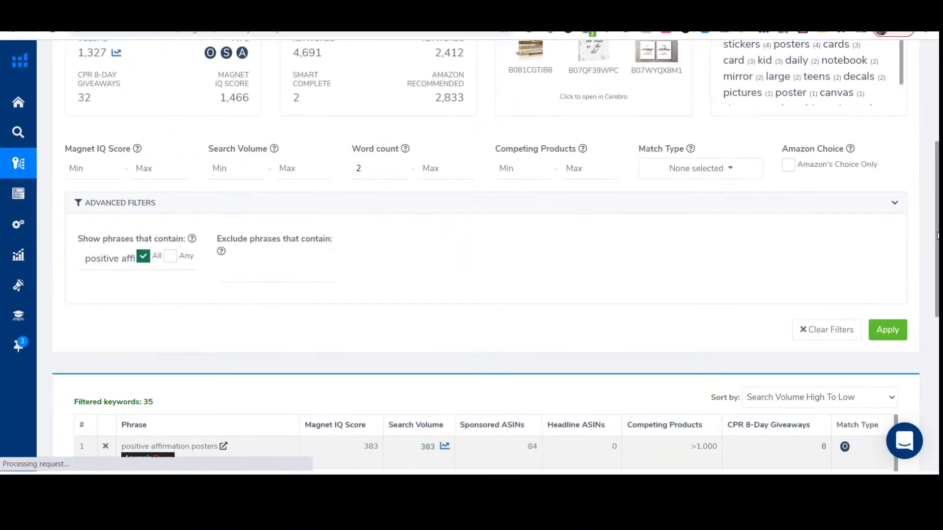
Look through the filtered positive affirmation phrases, comparing their search volume, competing products and CPR 8-day giveaways
left_click_drag(937, 240, 937, 343)
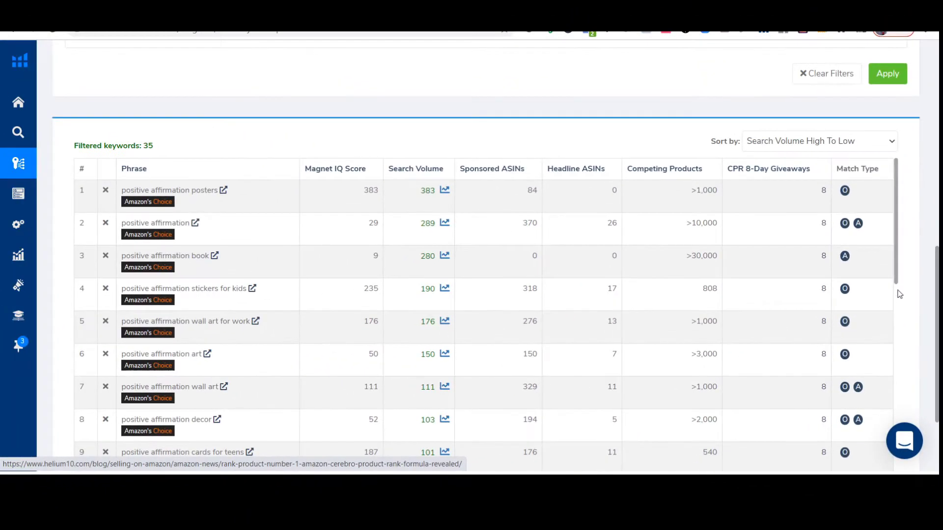
scroll(899, 282, "down", 1)
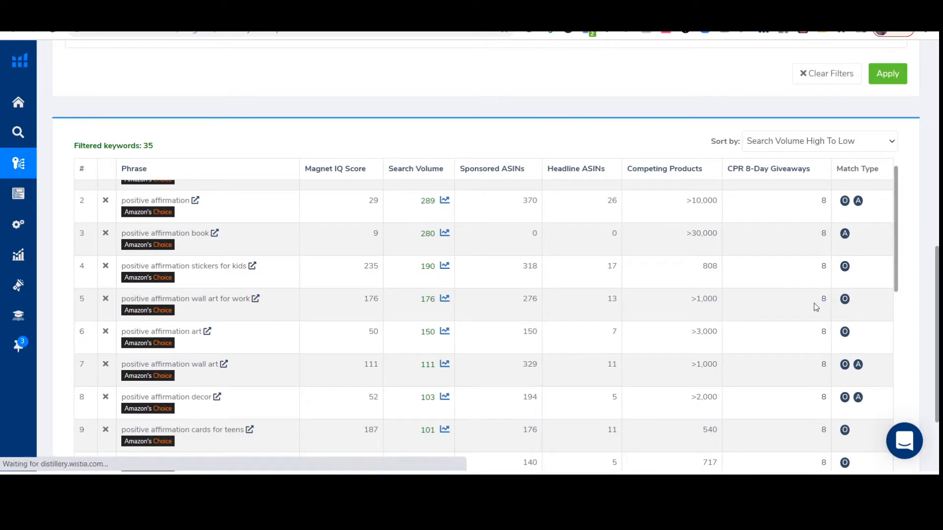